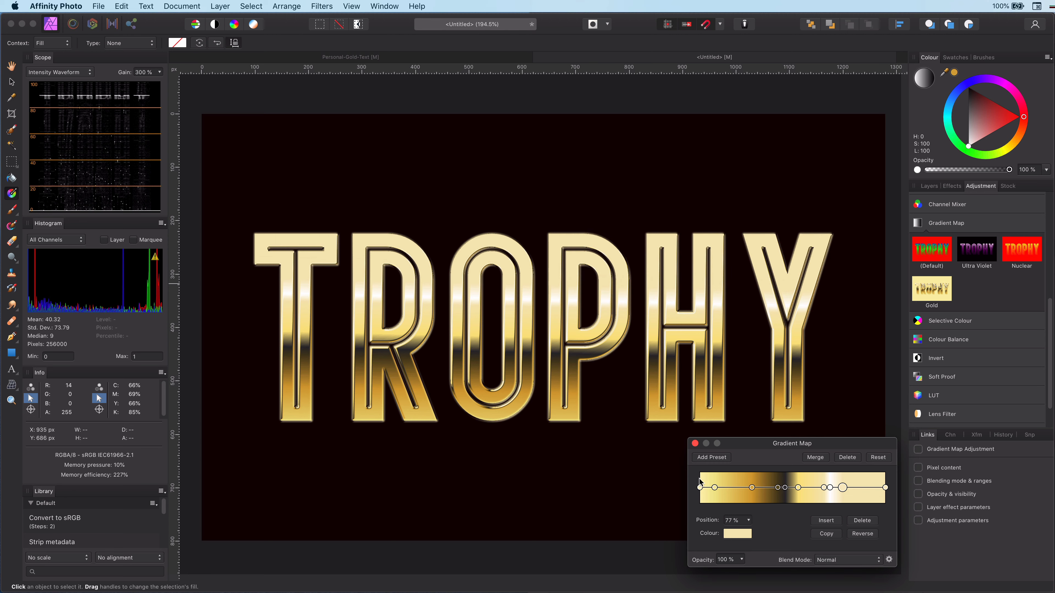
Close the gradient map settings and add a new pixel layer above the gradient rectangle nested in the TROPHY text
{"action": "left_click", "coordinate": [695, 444]}
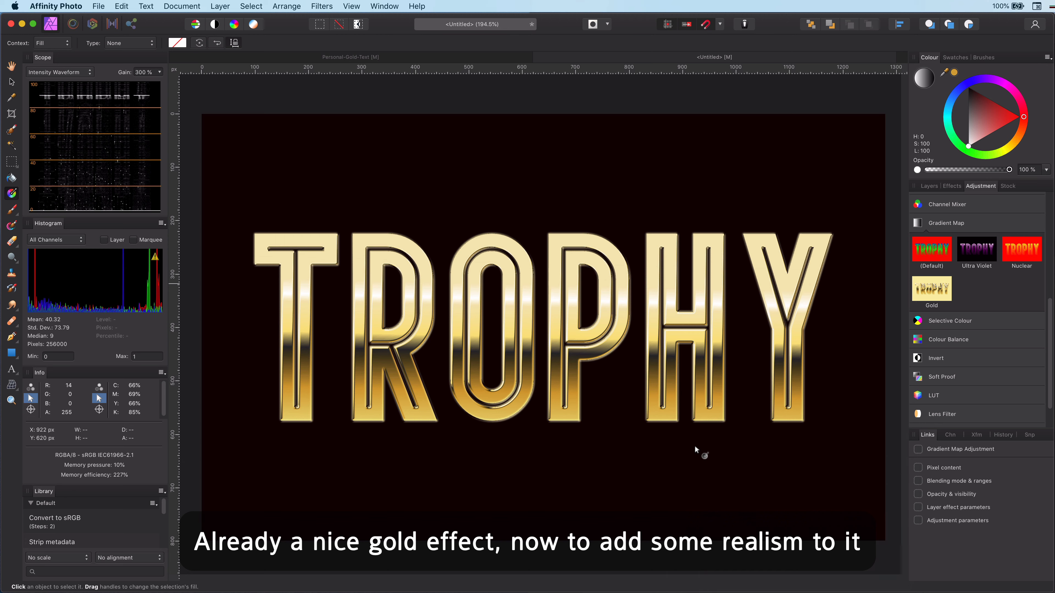
{"action": "left_click", "coordinate": [930, 186]}
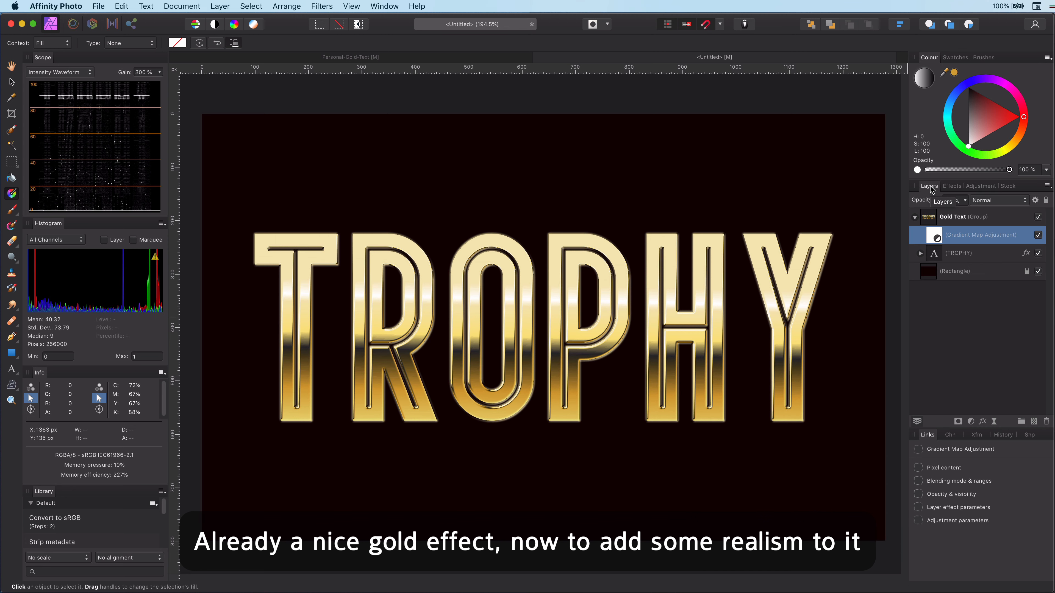
{"action": "left_click", "coordinate": [921, 255]}
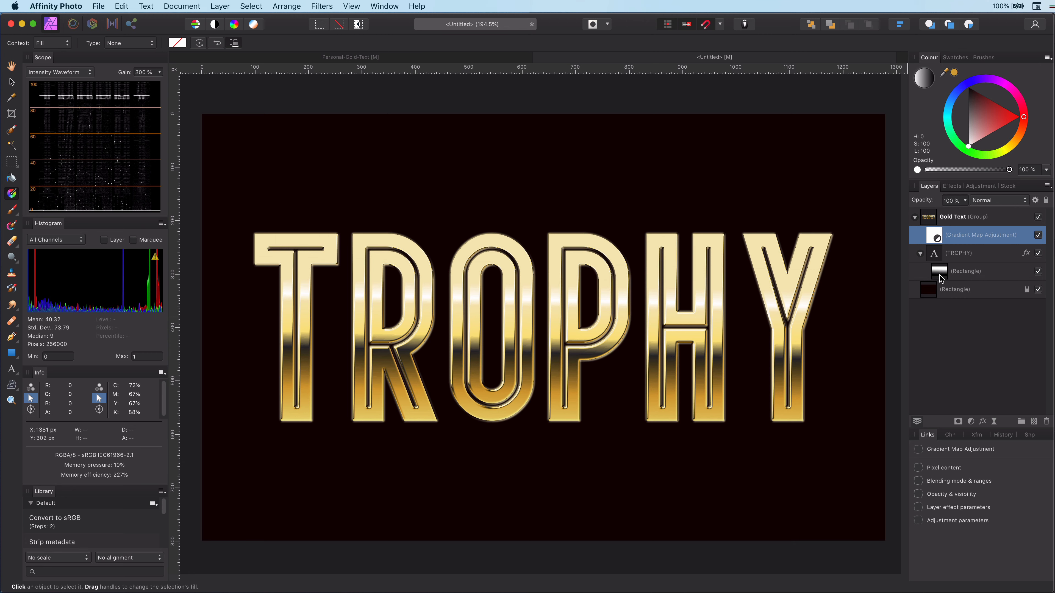
{"action": "left_click", "coordinate": [941, 279]}
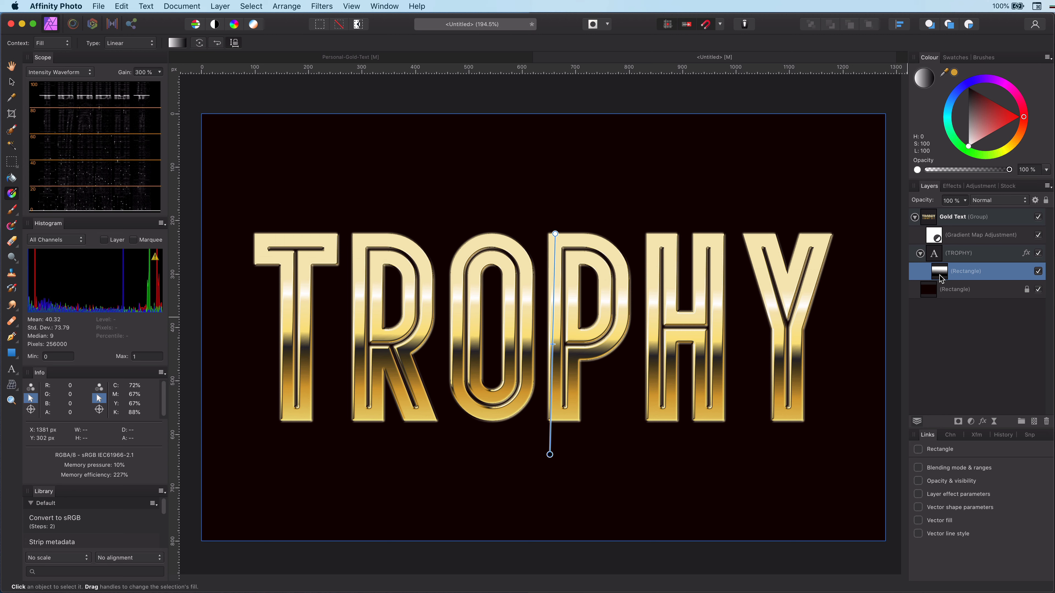
{"action": "left_click", "coordinate": [1035, 421]}
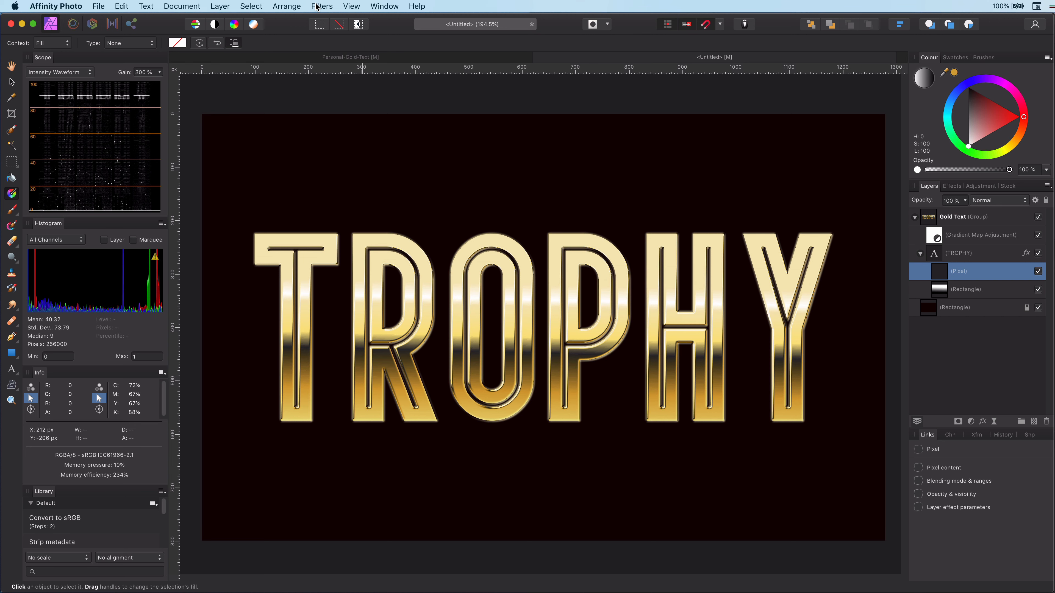
Isolate the empty pixel layer and fill it with Perlin Noise using 6 px octaves, 17.1 px zoom and 29.3 px persistence
{"action": "left_click", "coordinate": [940, 272], "text": "alt"}
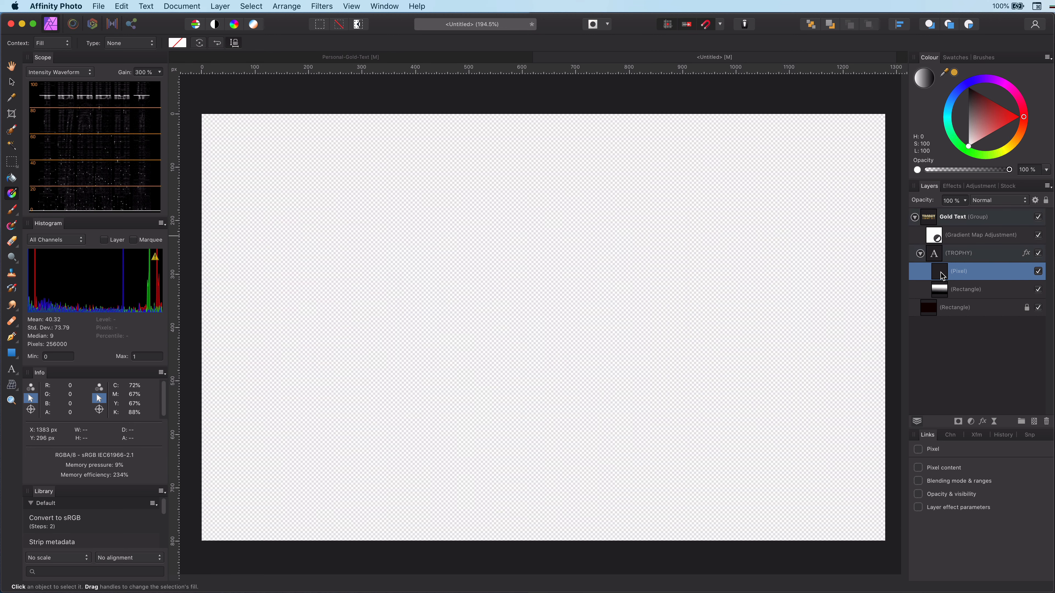
{"action": "left_click", "coordinate": [322, 6]}
{"action": "mouse_move", "coordinate": [327, 46]}
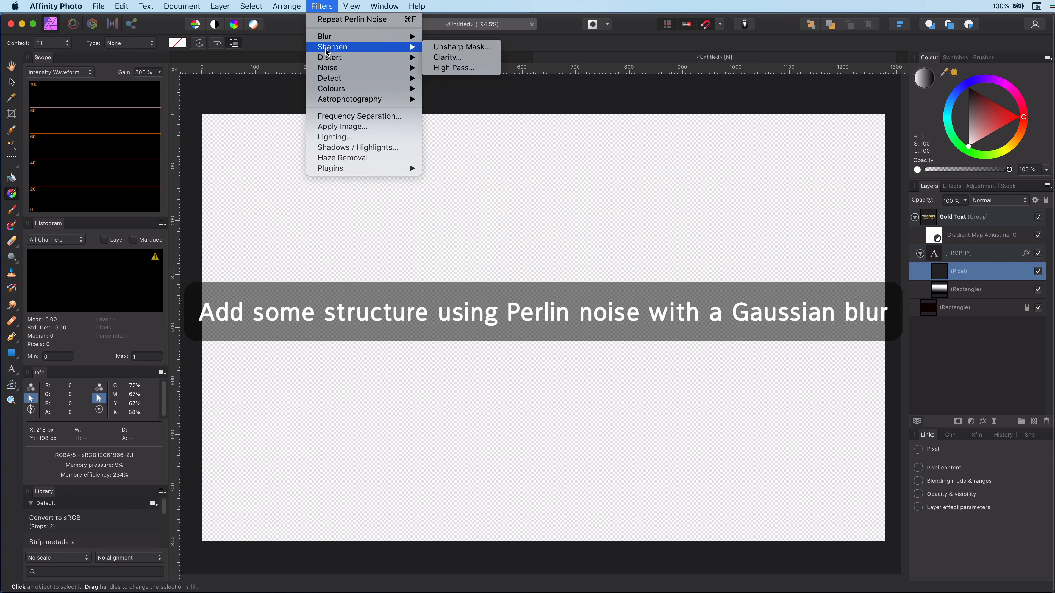
{"action": "mouse_move", "coordinate": [328, 68]}
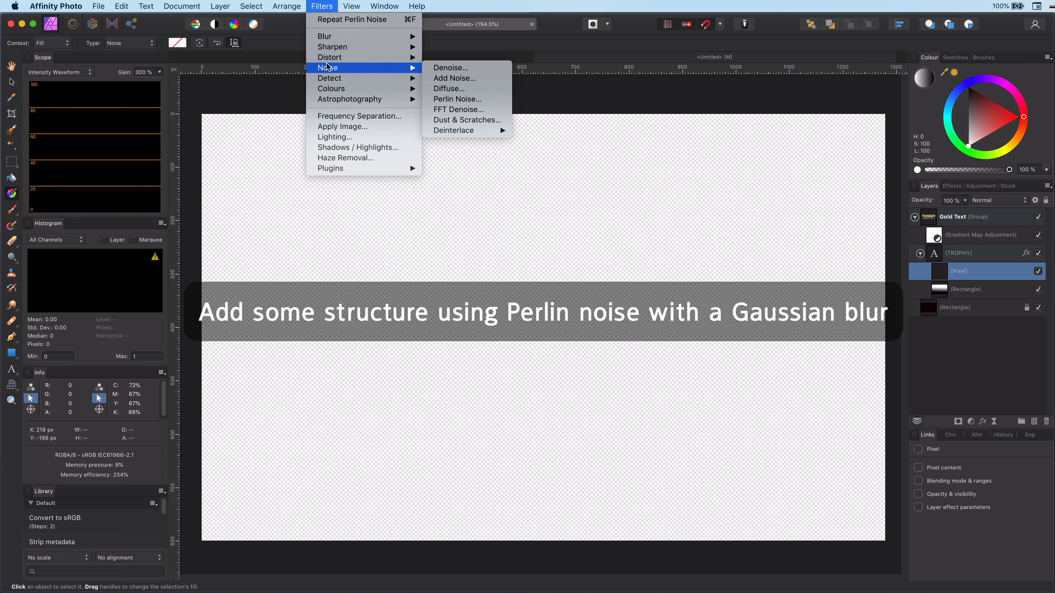
{"action": "left_click", "coordinate": [487, 101]}
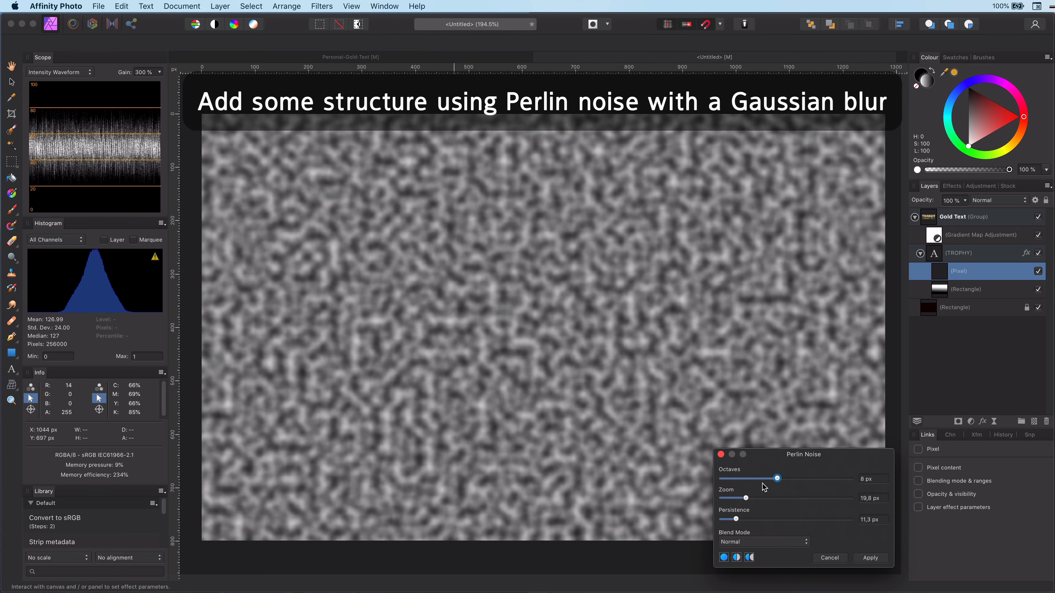
{"action": "left_click_drag", "start_coordinate": [788, 478], "coordinate": [742, 519]}
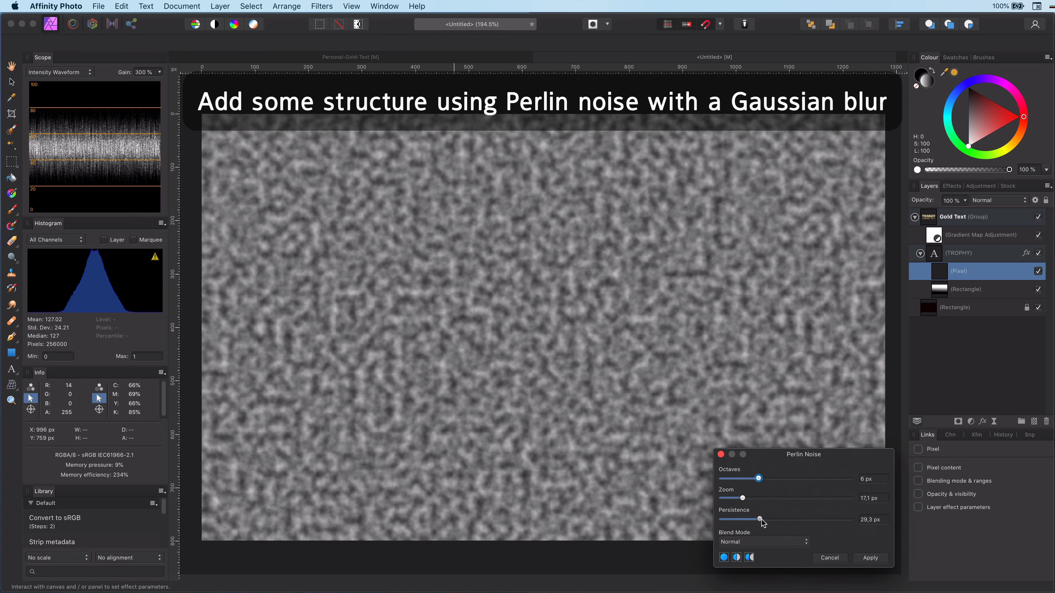
{"action": "left_click", "coordinate": [870, 558]}
Add a live Gaussian Blur with Preserve Alpha to the noise layer, using a radius large enough to smooth the surface
{"action": "left_click", "coordinate": [995, 421]}
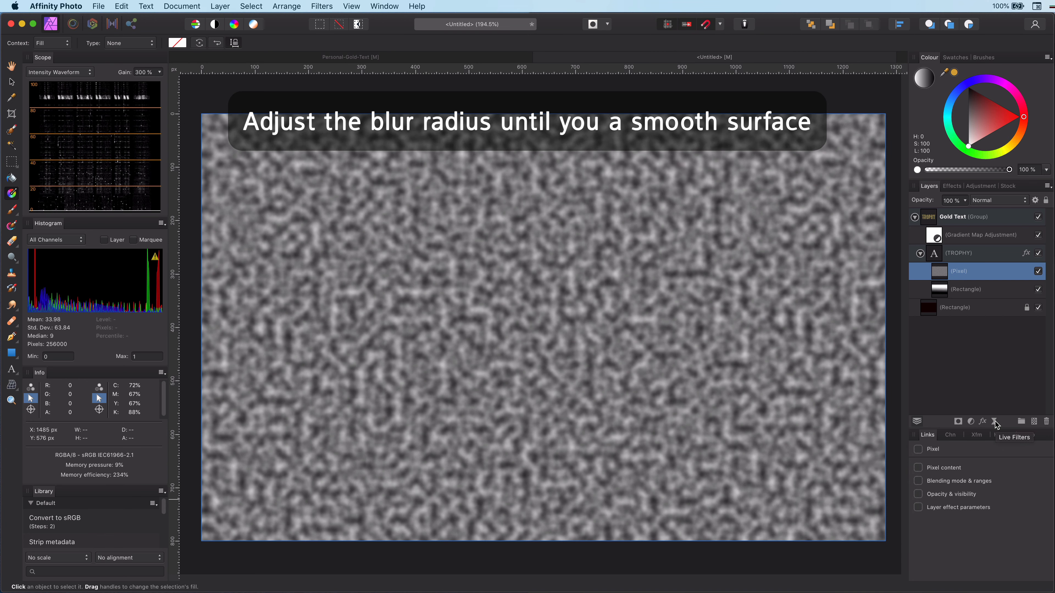
{"action": "left_click", "coordinate": [1031, 432]}
{"action": "left_click", "coordinate": [722, 512]}
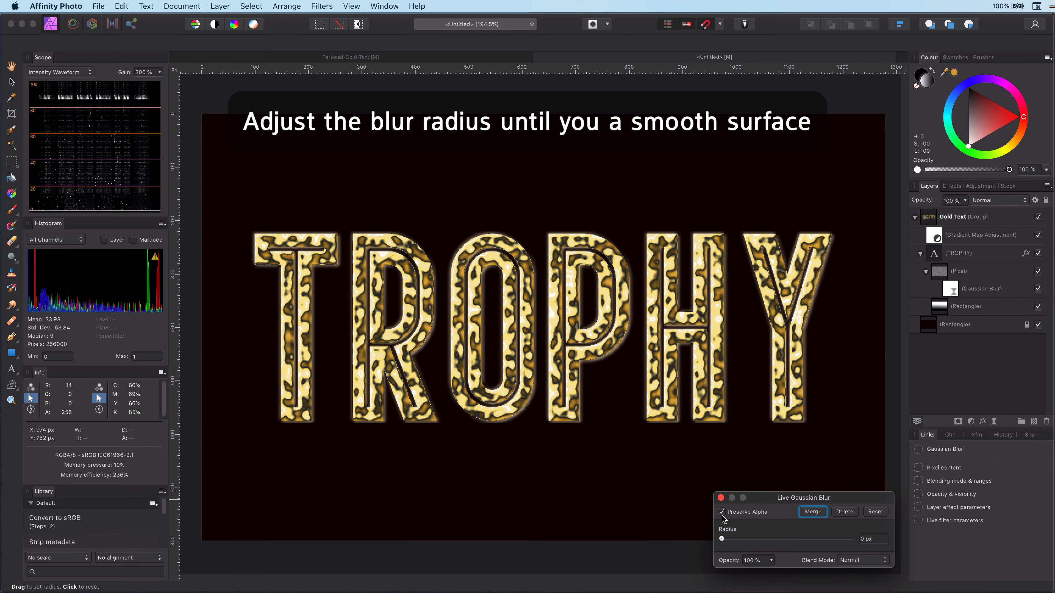
{"action": "left_click_drag", "start_coordinate": [722, 539], "coordinate": [794, 542]}
{"action": "left_click", "coordinate": [721, 497]}
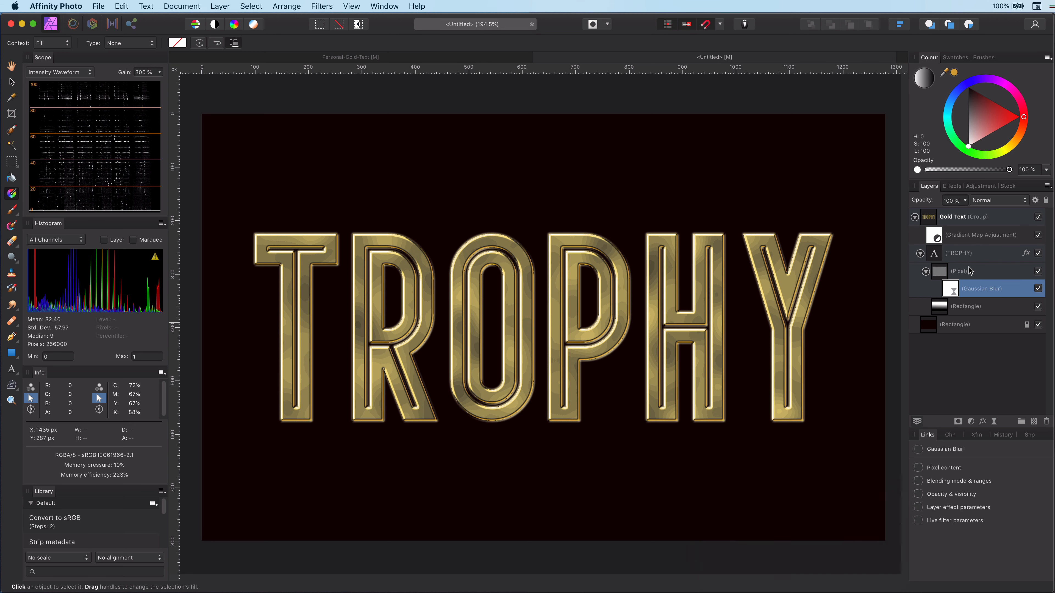
Set the opacity of the blurred noise layer to 46%
{"action": "left_click", "coordinate": [968, 270]}
{"action": "left_click_drag", "start_coordinate": [921, 201], "coordinate": [898, 204]}
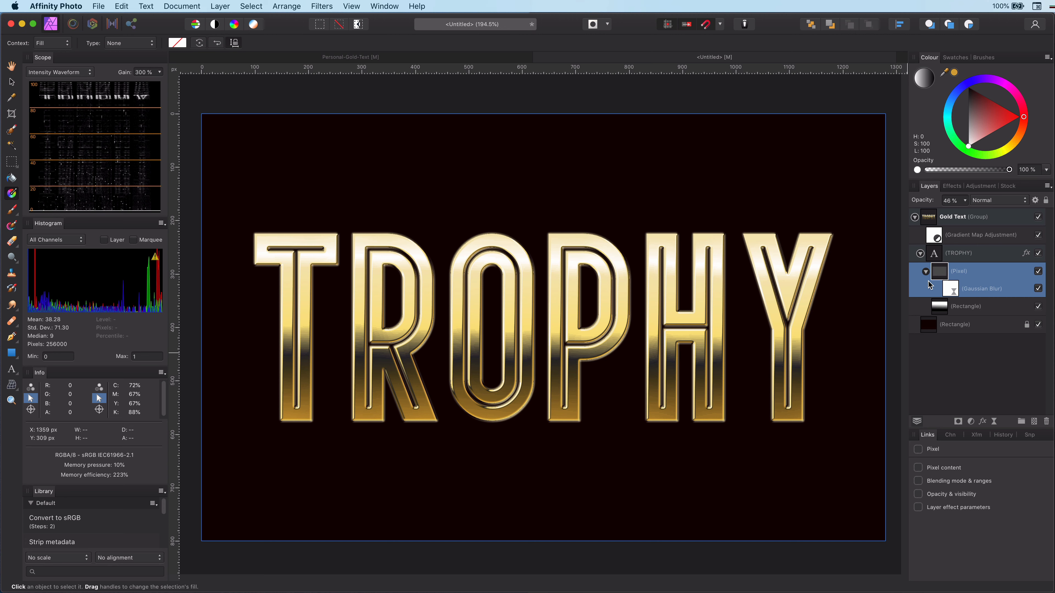
{"action": "left_click", "coordinate": [943, 314]}
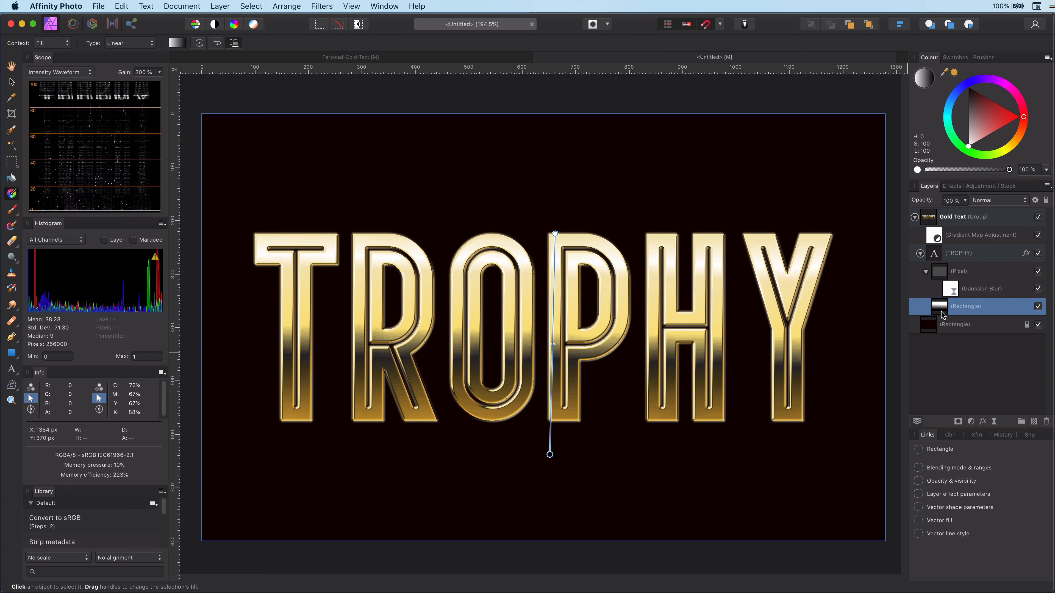
{"action": "left_click", "coordinate": [943, 273]}
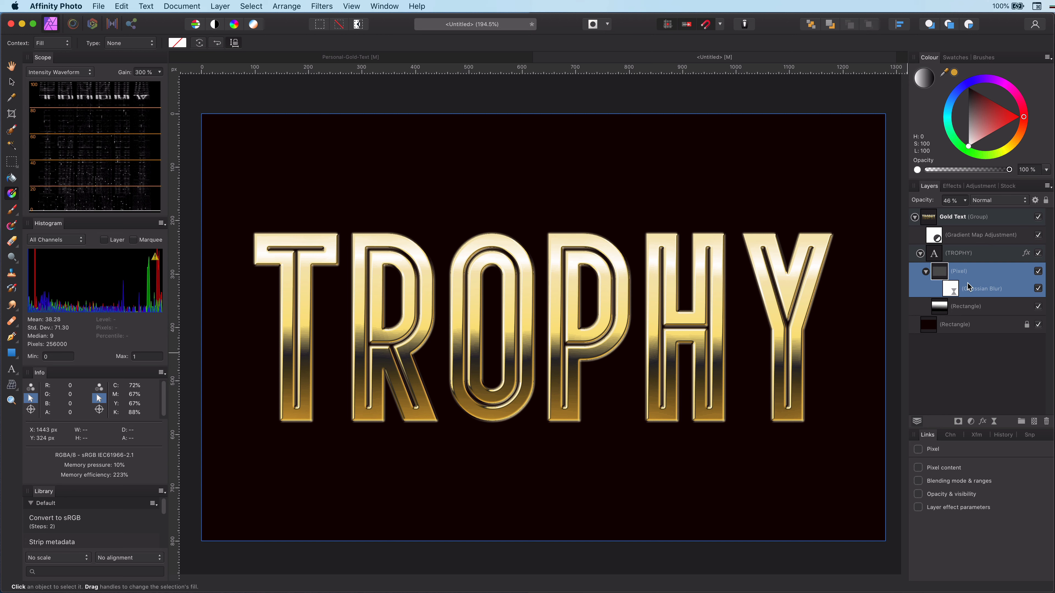
Add the Grunge-texture image with Darker Colour blending at 8% opacity, nested in the TROPHY text directly above the gradient rectangle
{"action": "left_click", "coordinate": [12, 83]}
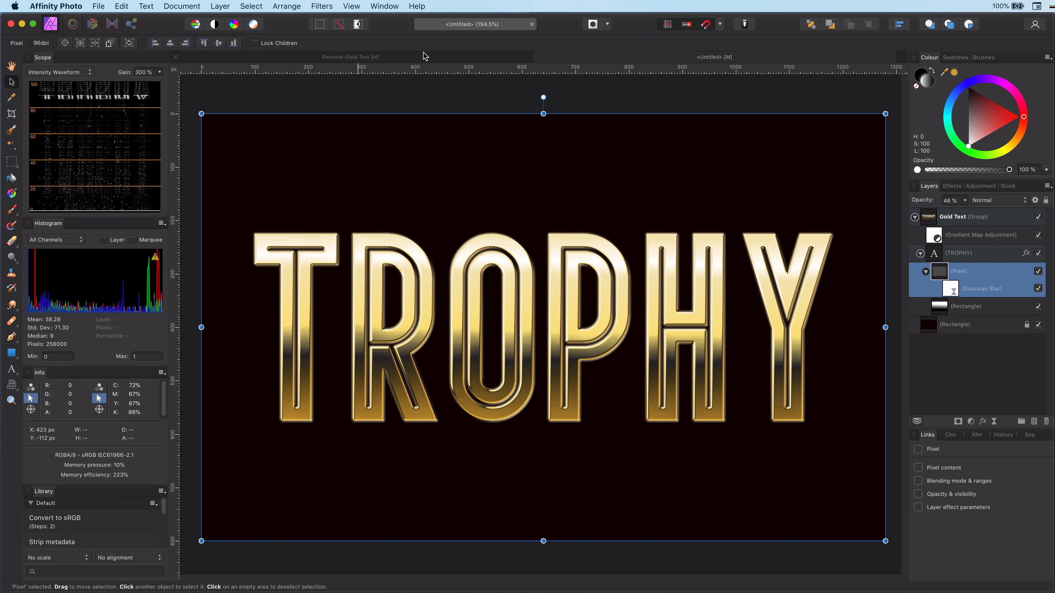
{"action": "left_click", "coordinate": [943, 218]}
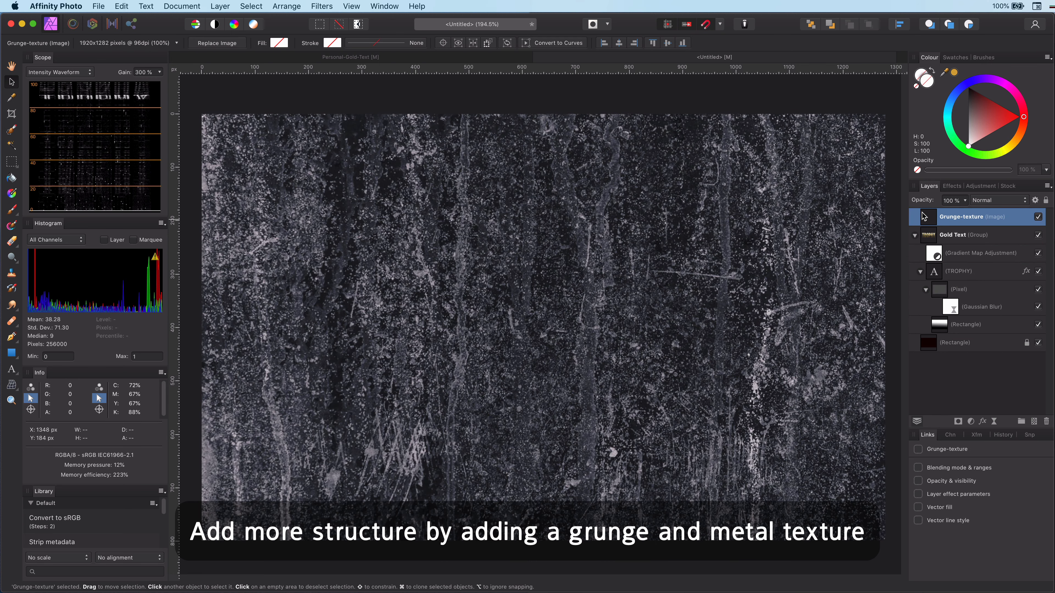
{"action": "left_click", "coordinate": [998, 201]}
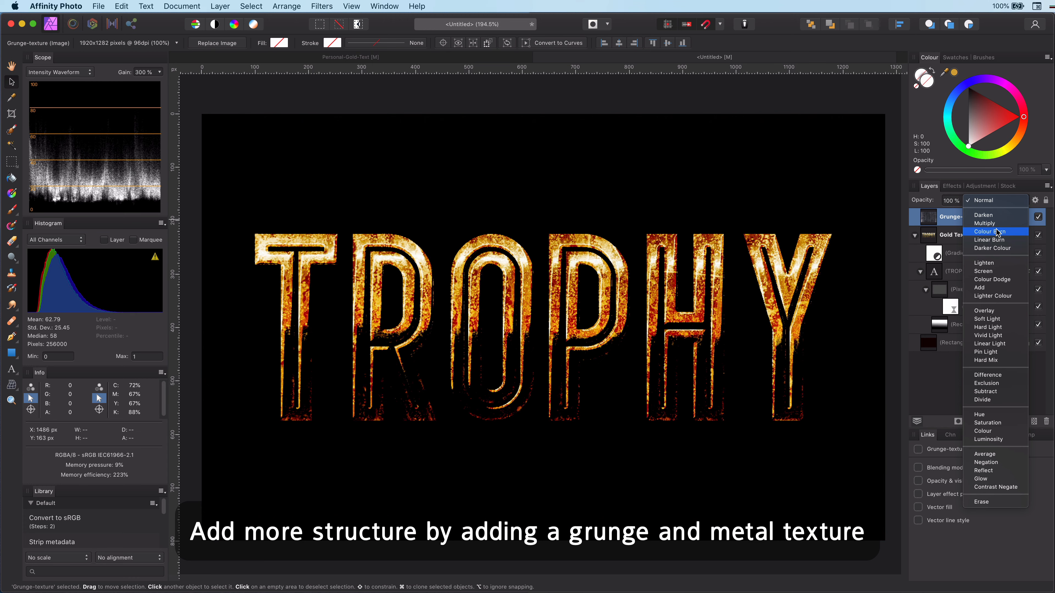
{"action": "left_click", "coordinate": [997, 248]}
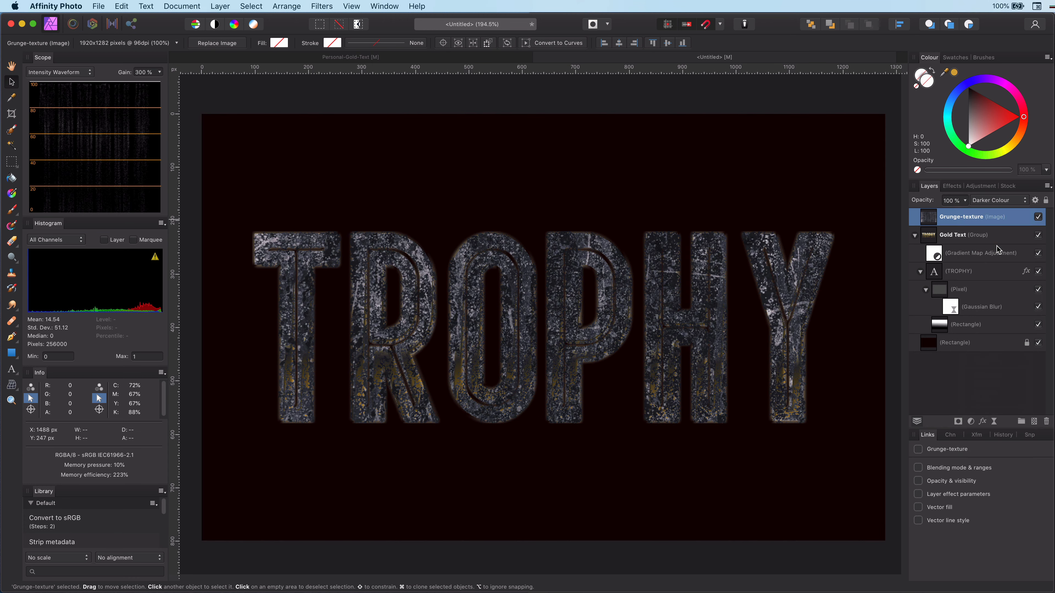
{"action": "left_click", "coordinate": [964, 201]}
{"action": "left_click_drag", "start_coordinate": [965, 215], "coordinate": [960, 318]}
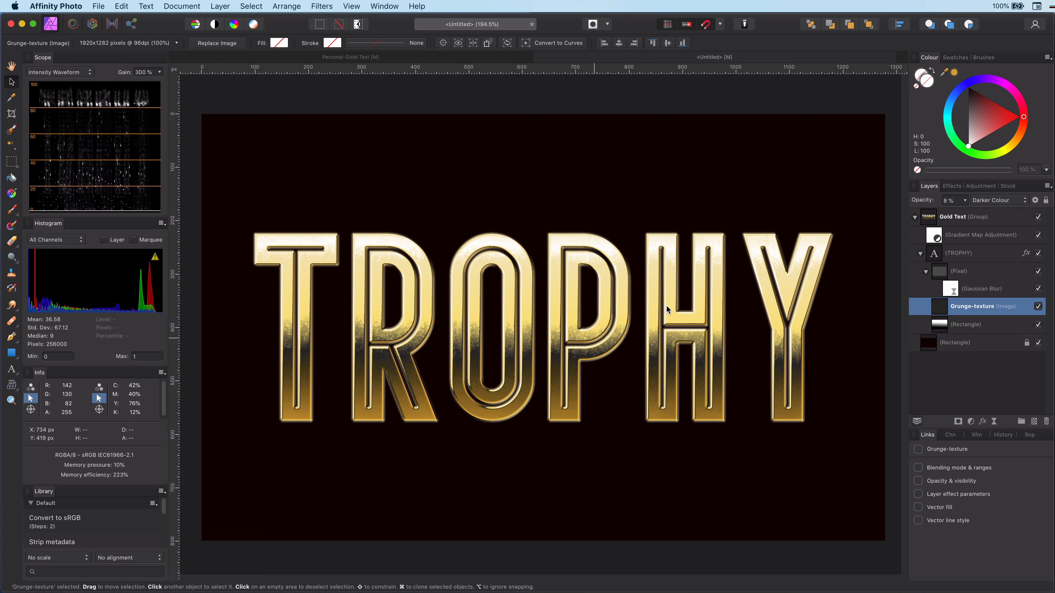
Add the Metal-texture image with Colour Dodge blending at 12% opacity, nested in the TROPHY text between Grunge-texture and the gradient rectangle
{"action": "left_click", "coordinate": [936, 222]}
{"action": "key", "text": "super+v"}
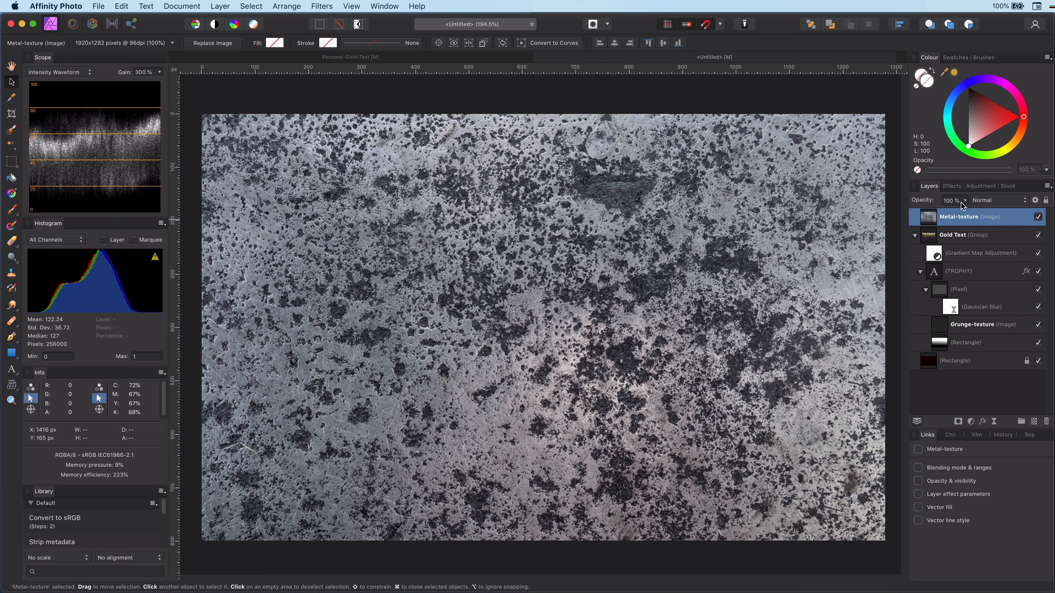
{"action": "left_click", "coordinate": [986, 201]}
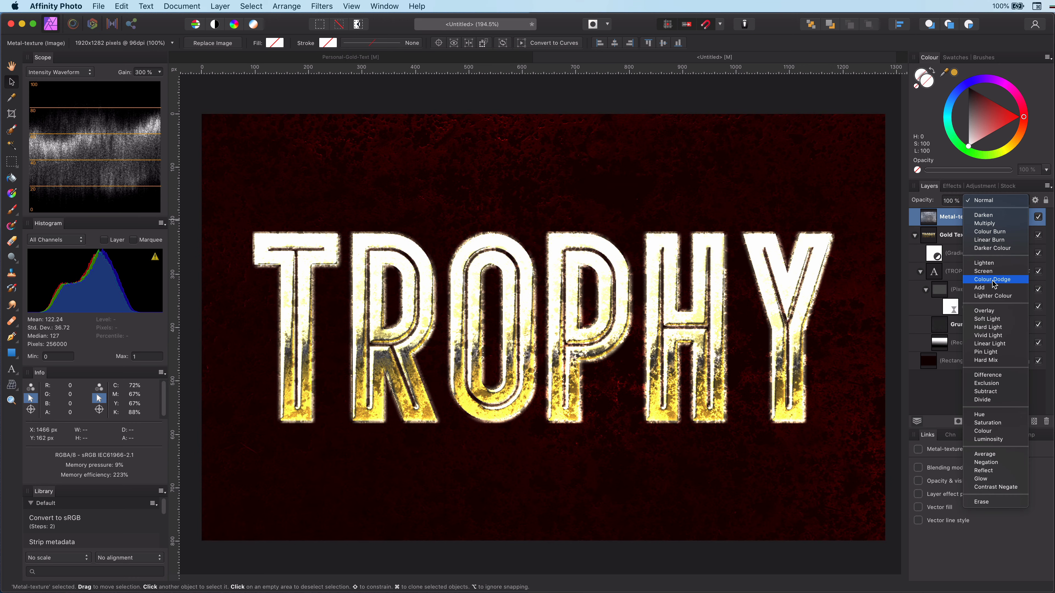
{"action": "left_click", "coordinate": [992, 281]}
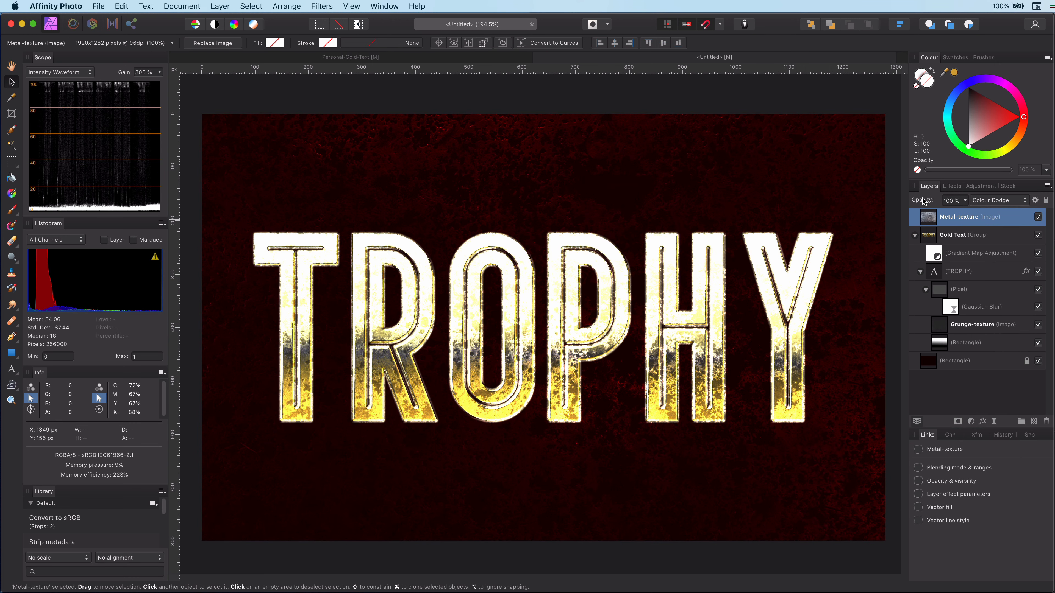
{"action": "left_click_drag", "start_coordinate": [930, 225], "coordinate": [954, 337]}
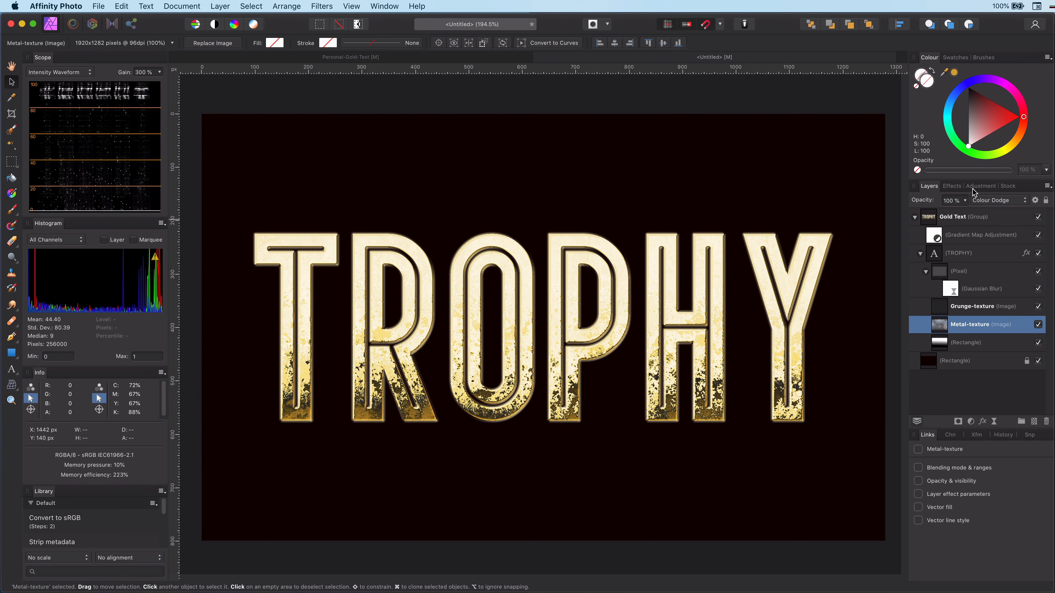
{"action": "left_click_drag", "start_coordinate": [937, 204], "coordinate": [876, 203]}
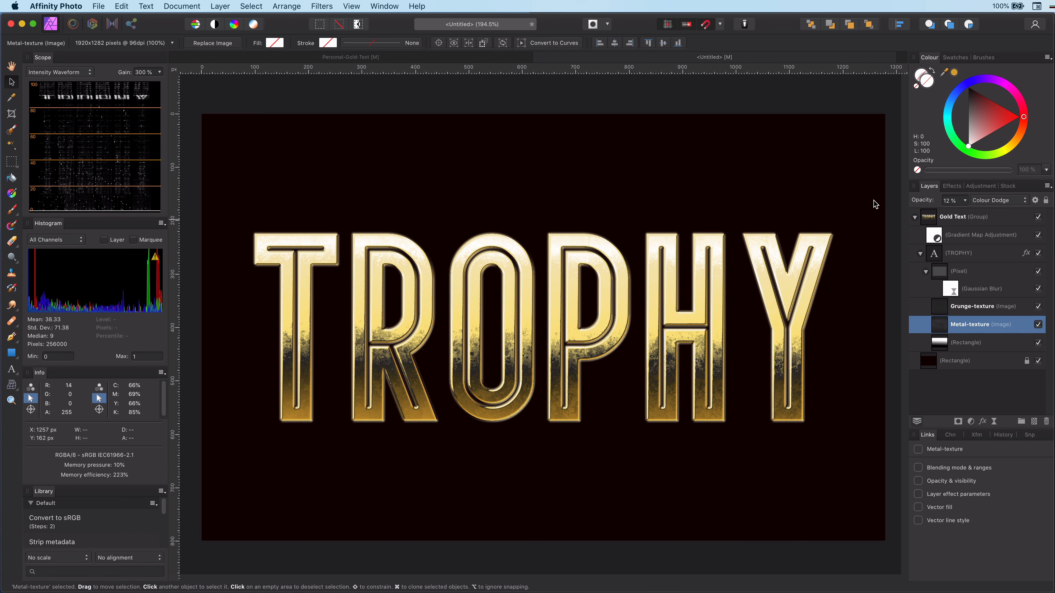
Enable an Outer Glow on the TROPHY text in golden yellow (H 50, S 100, L 50) with its colour noise at zero
{"action": "left_click", "coordinate": [936, 214]}
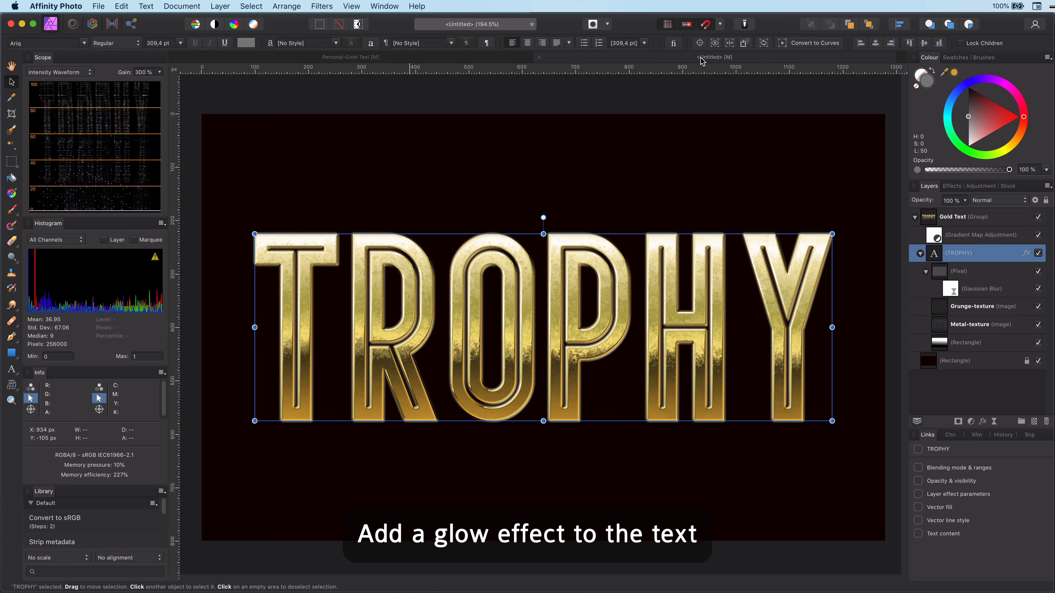
{"action": "left_click", "coordinate": [951, 187]}
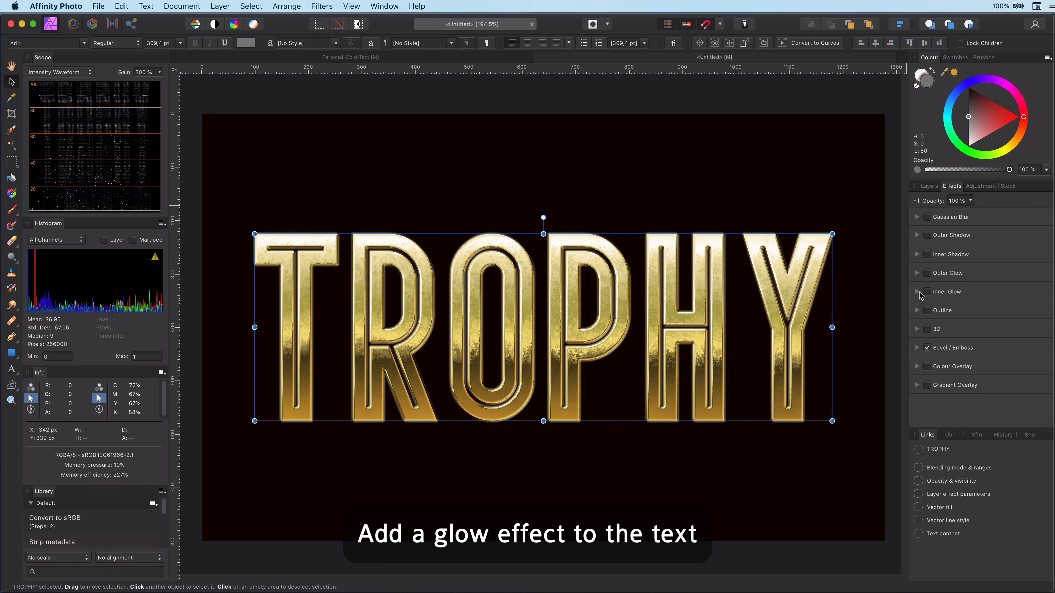
{"action": "left_click", "coordinate": [926, 275]}
{"action": "left_click", "coordinate": [949, 298]}
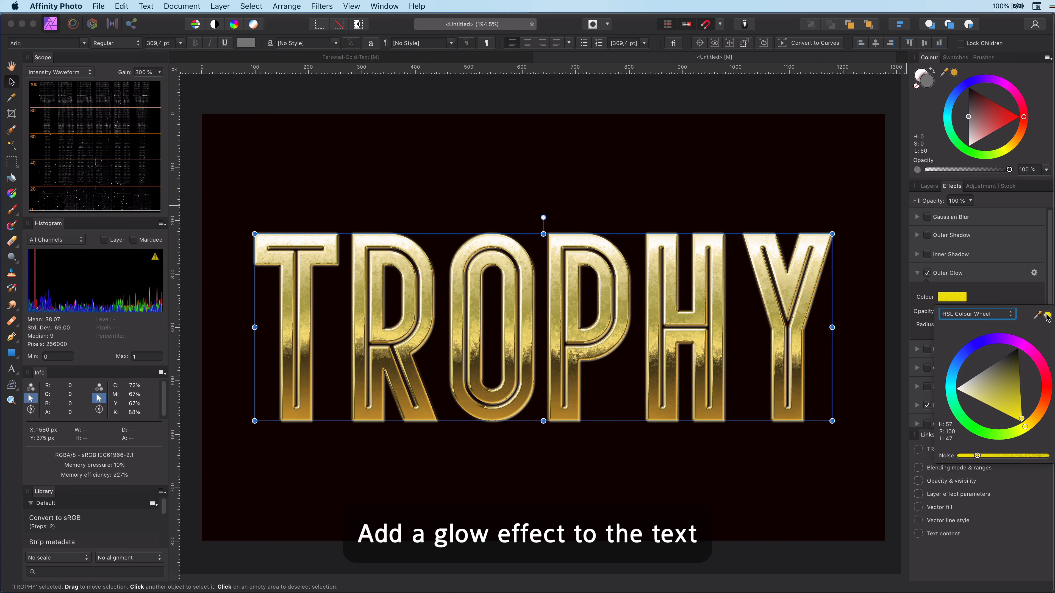
{"action": "left_click_drag", "start_coordinate": [1037, 314], "coordinate": [555, 365]}
{"action": "left_click_drag", "start_coordinate": [1024, 423], "coordinate": [1031, 424]}
{"action": "left_click_drag", "start_coordinate": [977, 455], "coordinate": [948, 457]}
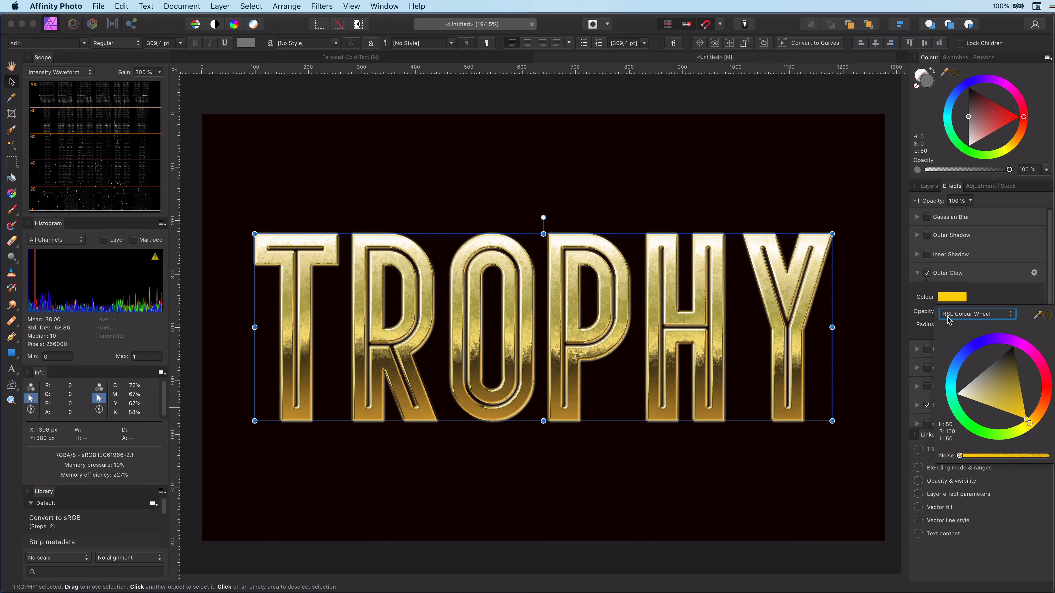
Set the Outer Glow radius to 9.6 px and inspect the glow around the lettering with the text deselected
{"action": "left_click", "coordinate": [983, 300]}
{"action": "left_click_drag", "start_coordinate": [951, 328], "coordinate": [966, 327]}
{"action": "scroll", "coordinate": [490, 392], "scroll_direction": "up", "scroll_amount": 5}
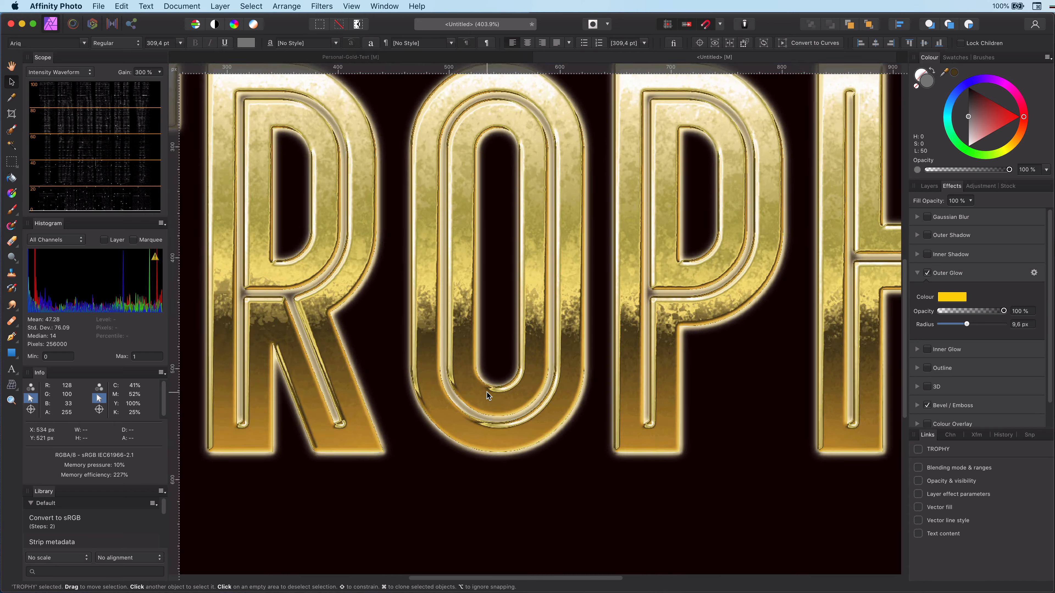
{"action": "scroll", "coordinate": [511, 400], "scroll_direction": "down", "scroll_amount": 5}
{"action": "left_click", "coordinate": [929, 185]}
{"action": "left_click", "coordinate": [955, 361]}
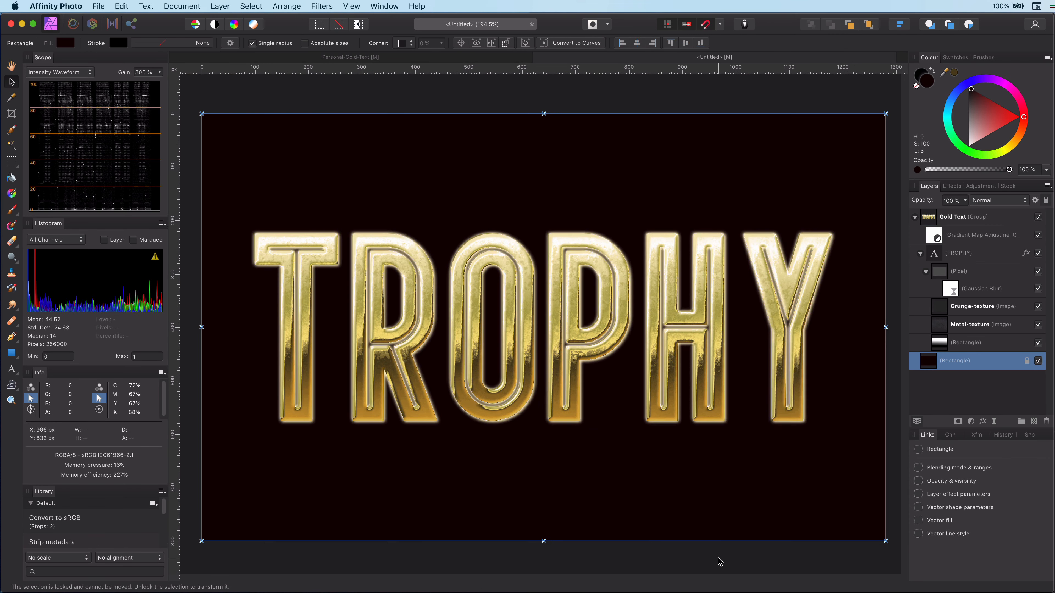
Reduce the TROPHY text's Outer Glow to 75% opacity and a 5.5 px radius
{"action": "left_click", "coordinate": [955, 253]}
{"action": "left_click", "coordinate": [952, 186]}
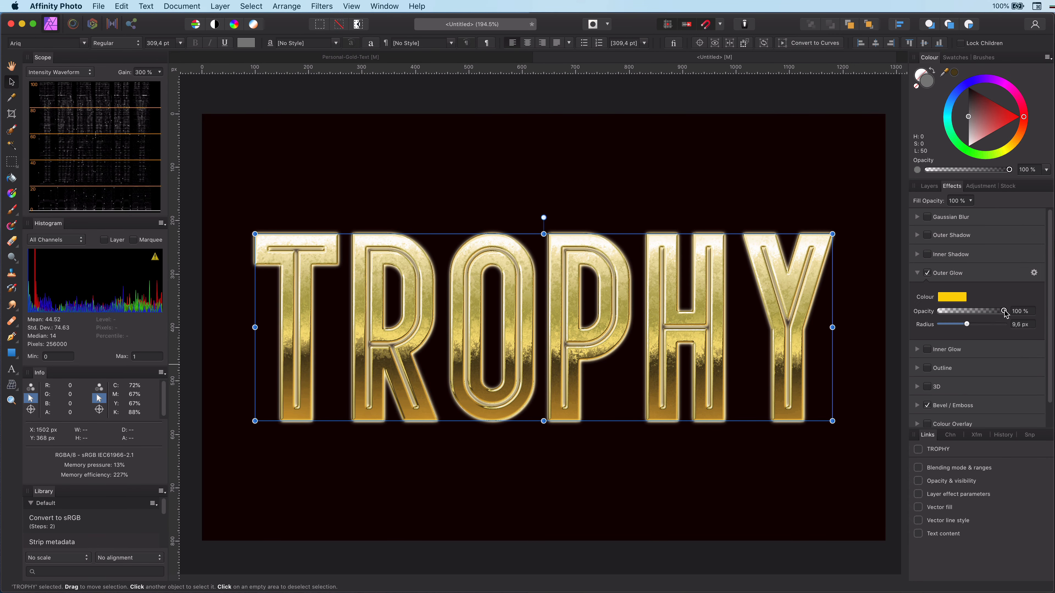
{"action": "left_click_drag", "start_coordinate": [1006, 312], "coordinate": [988, 313]}
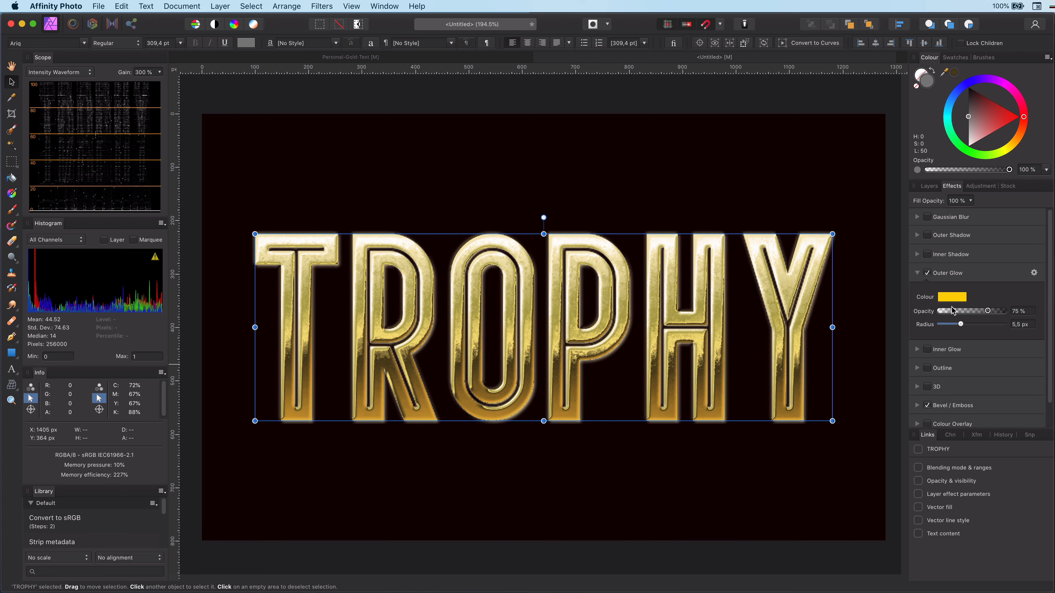
Recolour the TROPHY text's Outer Glow to yellow with H 56, S 100 and L 50
{"action": "left_click", "coordinate": [952, 297]}
{"action": "left_click_drag", "start_coordinate": [1026, 425], "coordinate": [1024, 427]}
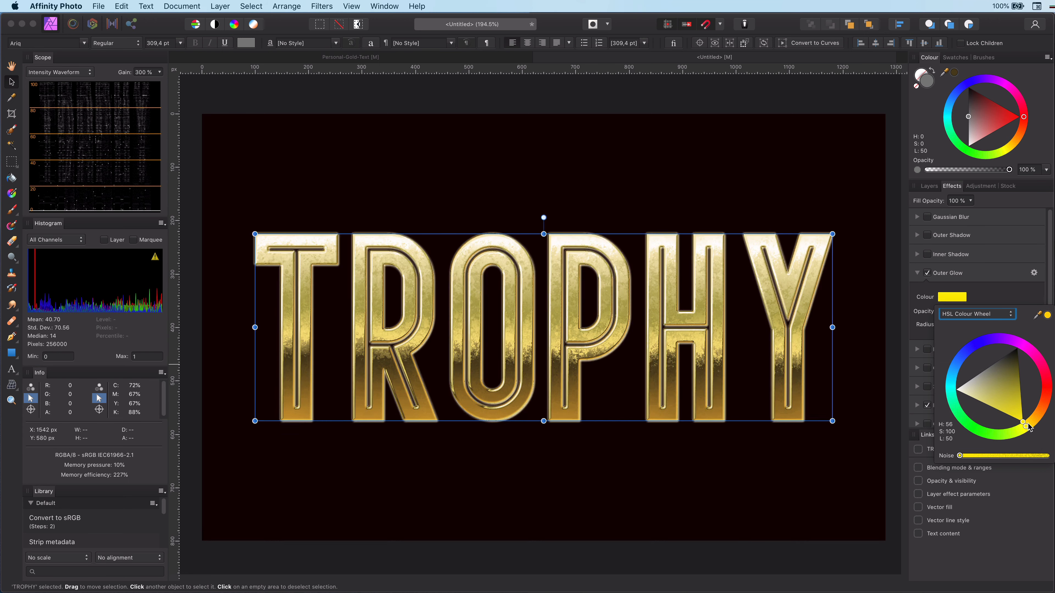
{"action": "left_click", "coordinate": [996, 295]}
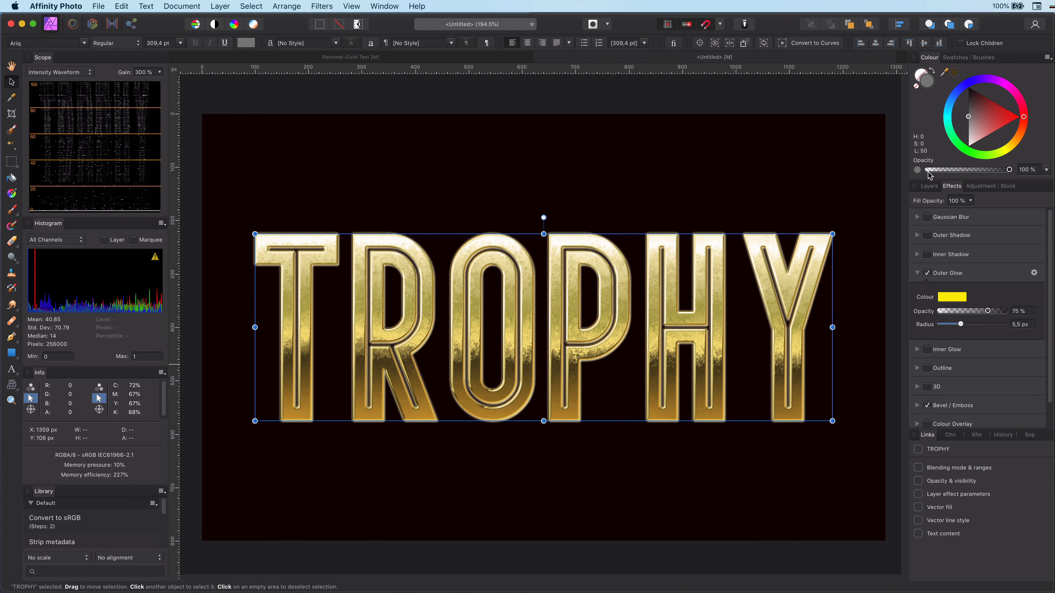
Enable an Outer Glow at 100% opacity on the whole Gold Text group instead of the TROPHY text alone
{"action": "left_click", "coordinate": [929, 186]}
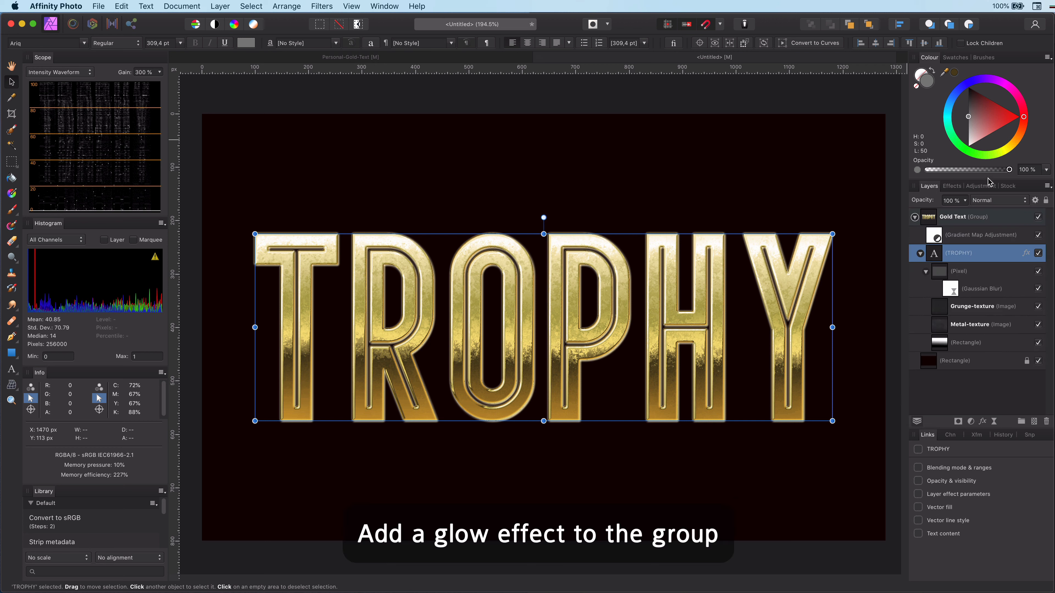
{"action": "left_click", "coordinate": [935, 220]}
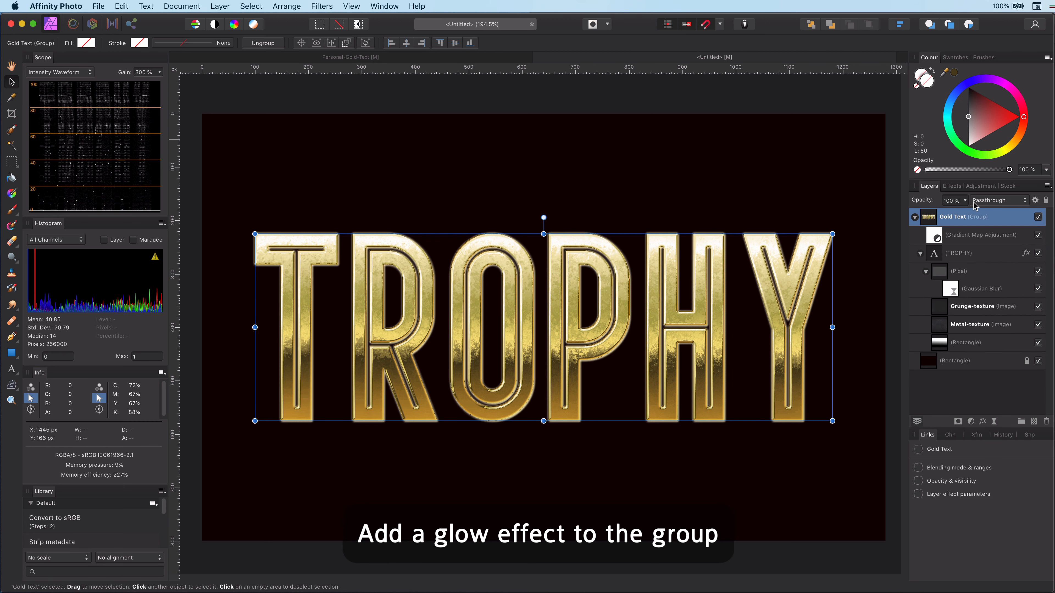
{"action": "left_click", "coordinate": [952, 186]}
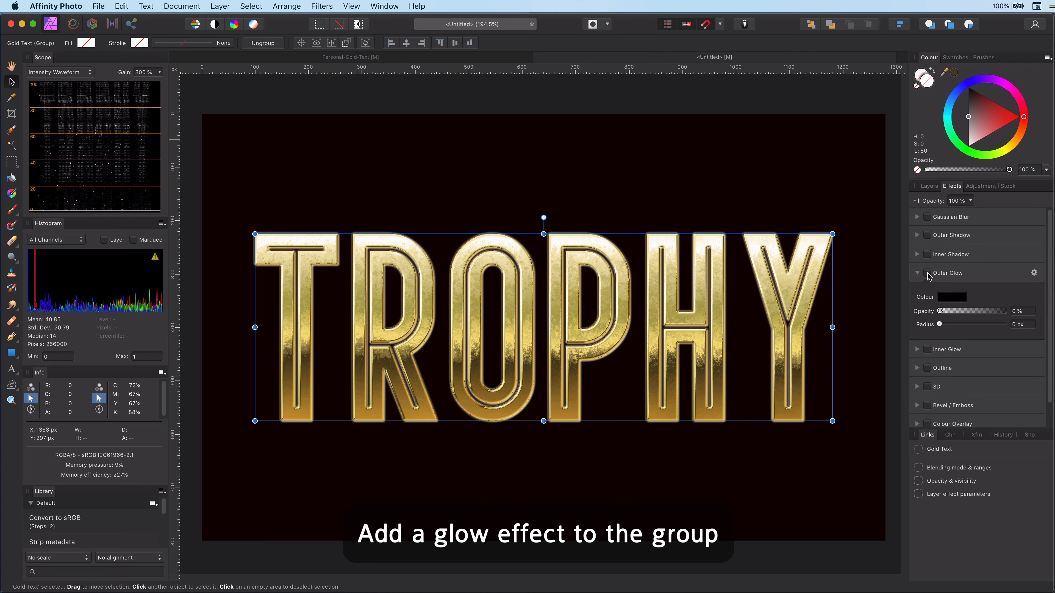
{"action": "left_click", "coordinate": [928, 186]}
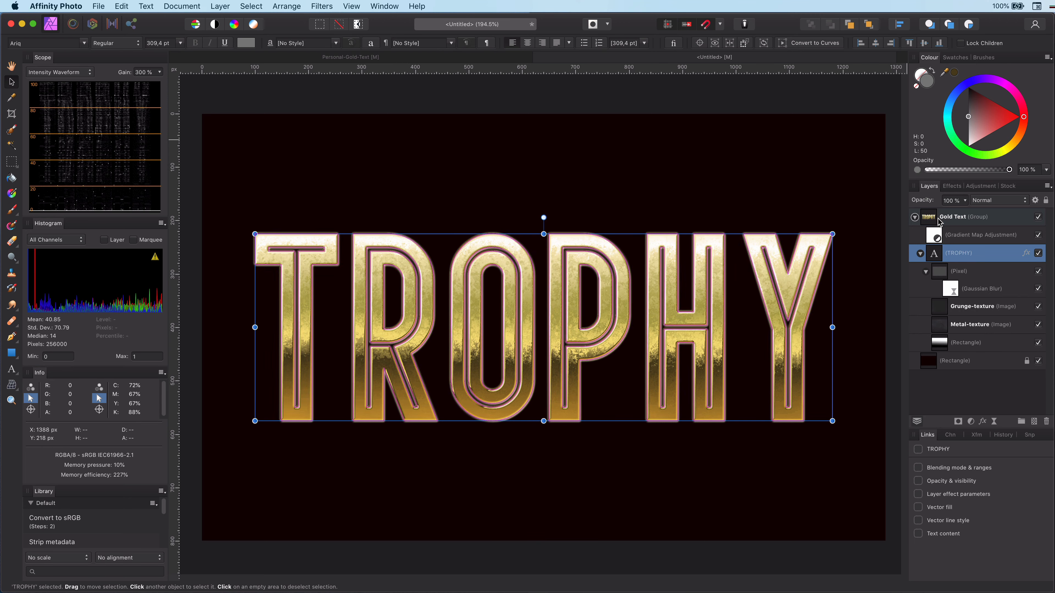
{"action": "left_click", "coordinate": [952, 186]}
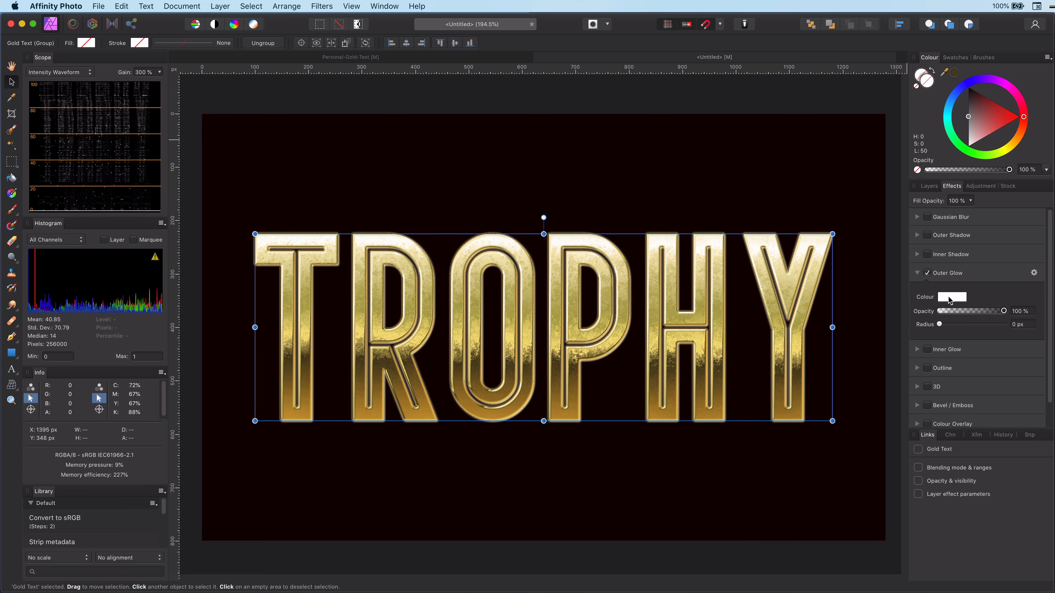
Colour the Gold Text group's Outer Glow golden yellow, with 77% opacity and a 2.8 px radius
{"action": "left_click", "coordinate": [952, 296]}
{"action": "left_click_drag", "start_coordinate": [1027, 426], "coordinate": [1031, 423]}
{"action": "left_click", "coordinate": [999, 298]}
{"action": "left_click_drag", "start_coordinate": [1003, 311], "coordinate": [957, 324]}
{"action": "left_click", "coordinate": [714, 474]}
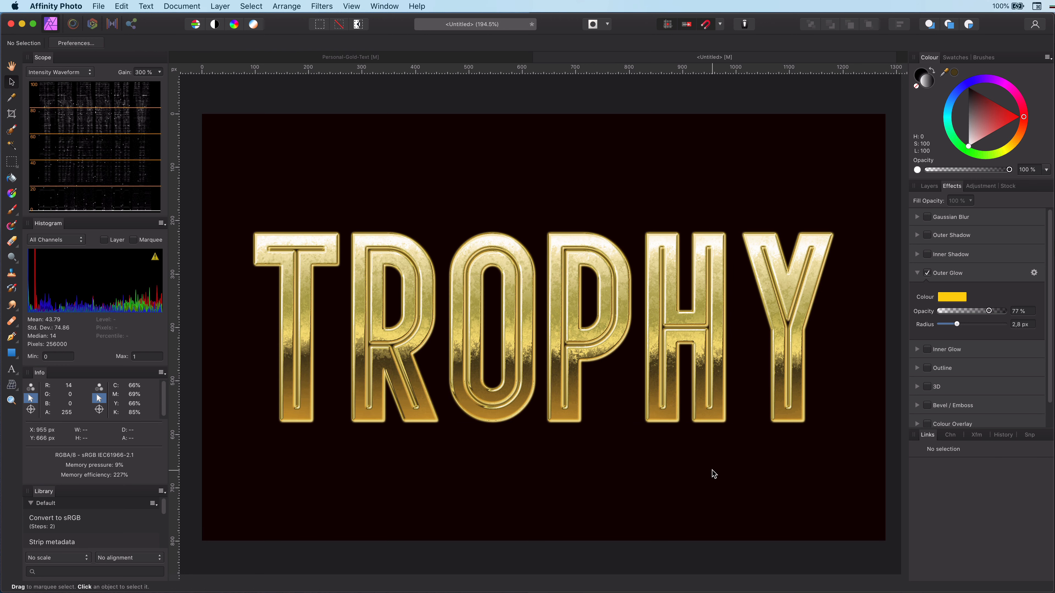
Adjust the gradient line on the rectangle nested in the TROPHY text to vary the lighting position
{"action": "left_click", "coordinate": [929, 187]}
{"action": "left_click", "coordinate": [944, 221]}
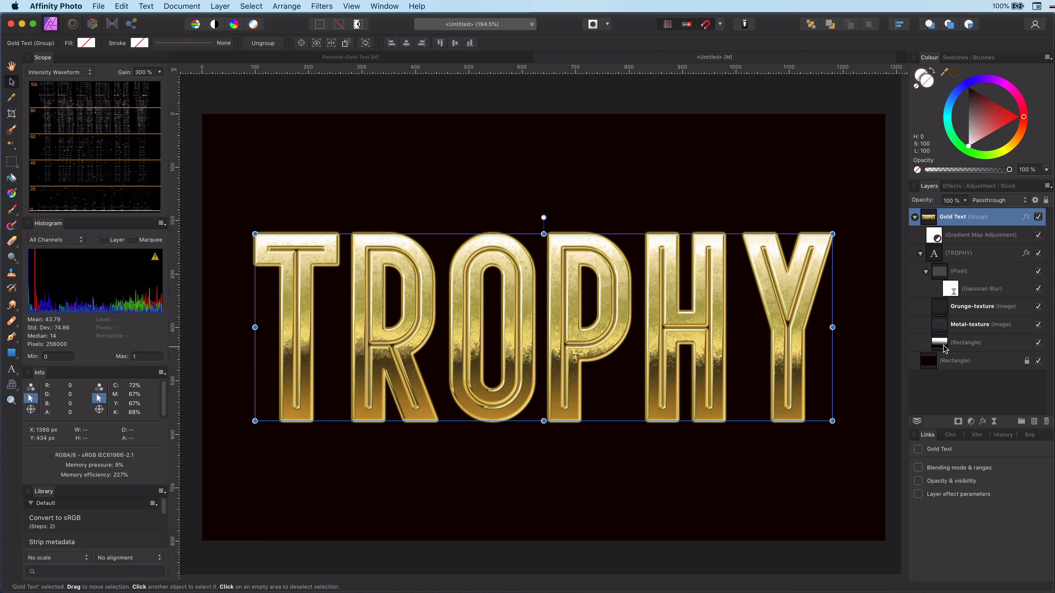
{"action": "left_click", "coordinate": [945, 346]}
{"action": "left_click", "coordinate": [13, 193]}
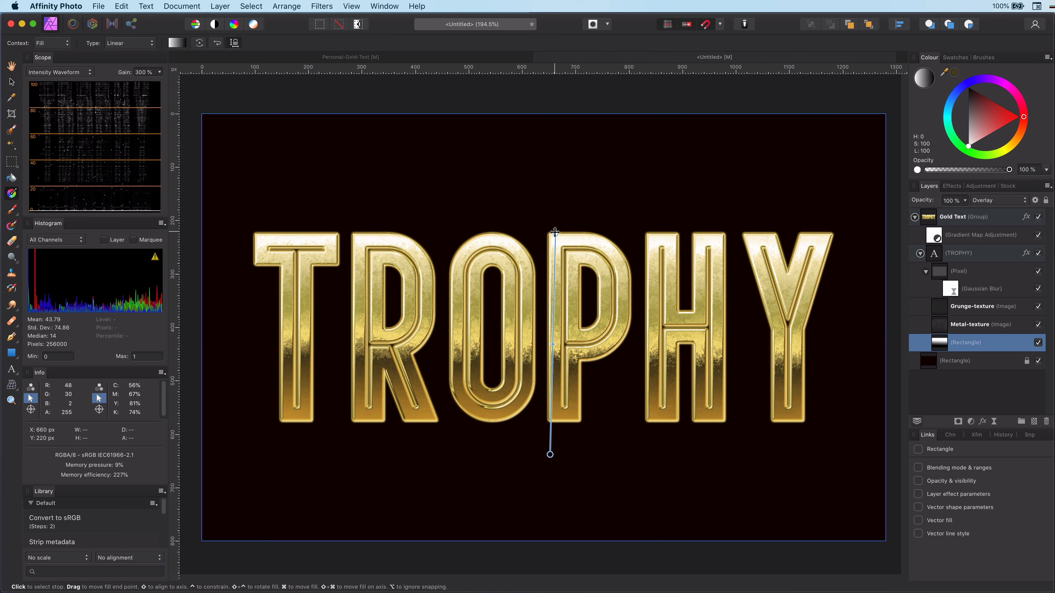
{"action": "mouse_move", "coordinate": [555, 232]}
{"action": "left_mouse_down"}
{"action": "mouse_move", "coordinate": [554, 256]}
{"action": "mouse_move", "coordinate": [553, 228]}
{"action": "mouse_move", "coordinate": [486, 229]}
{"action": "mouse_move", "coordinate": [560, 240]}
{"action": "left_mouse_up"}
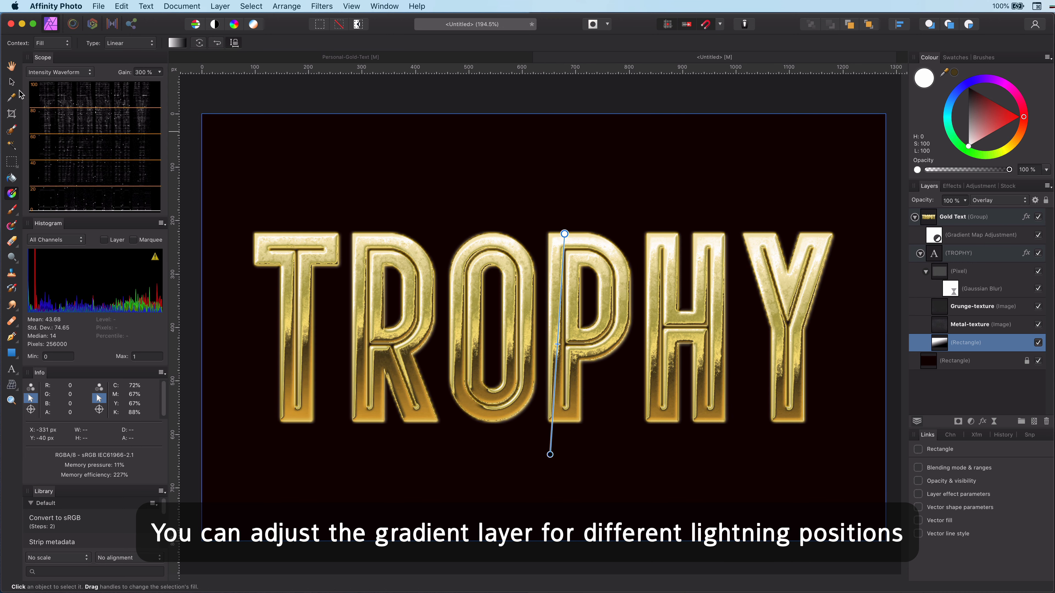
{"action": "key", "text": "v"}
{"action": "left_click", "coordinate": [633, 206]}
Change the Metal-texture image to Colour Burn blending at 7% opacity
{"action": "left_click", "coordinate": [940, 307]}
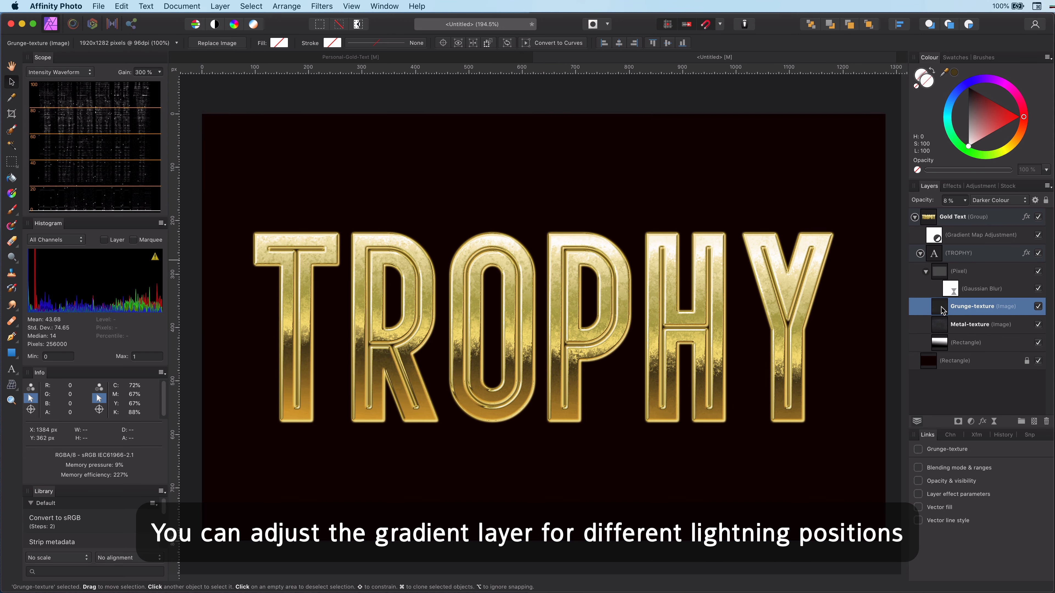
{"action": "left_click", "coordinate": [939, 326]}
{"action": "left_click_drag", "start_coordinate": [923, 200], "coordinate": [919, 199]}
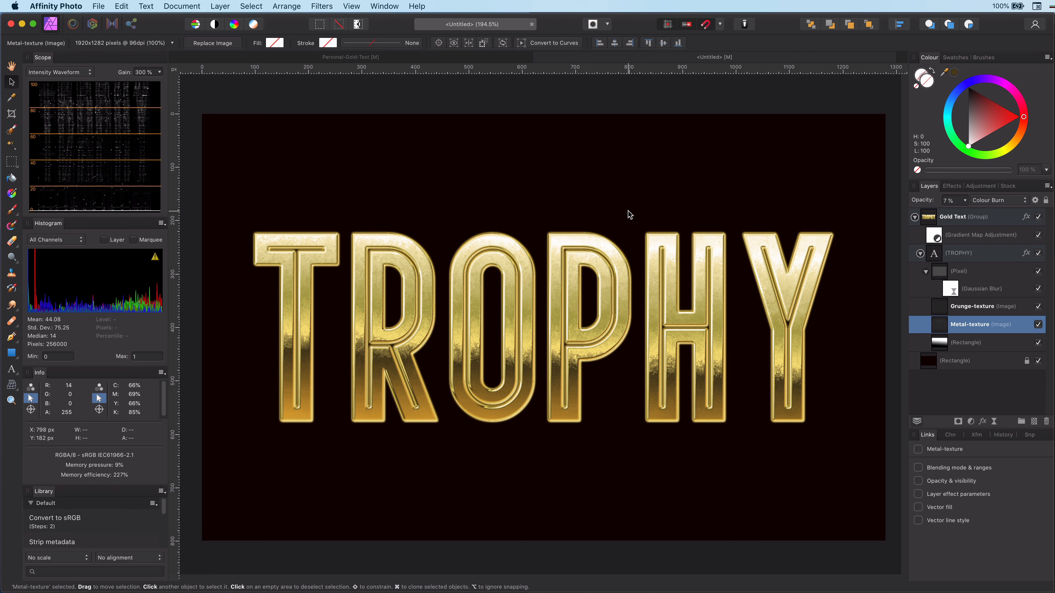
Add an HSL adjustment above the Gradient Map, with yellows at 0° hue, 18% saturation and 12% luminosity shift
{"action": "left_click", "coordinate": [933, 240]}
{"action": "left_click", "coordinate": [972, 422]}
{"action": "left_click", "coordinate": [995, 452]}
{"action": "left_click", "coordinate": [777, 462]}
{"action": "left_click_drag", "start_coordinate": [775, 491], "coordinate": [788, 539]}
{"action": "left_click", "coordinate": [869, 492]}
{"action": "type", "text": "0"}
{"action": "key", "text": "Tab"}
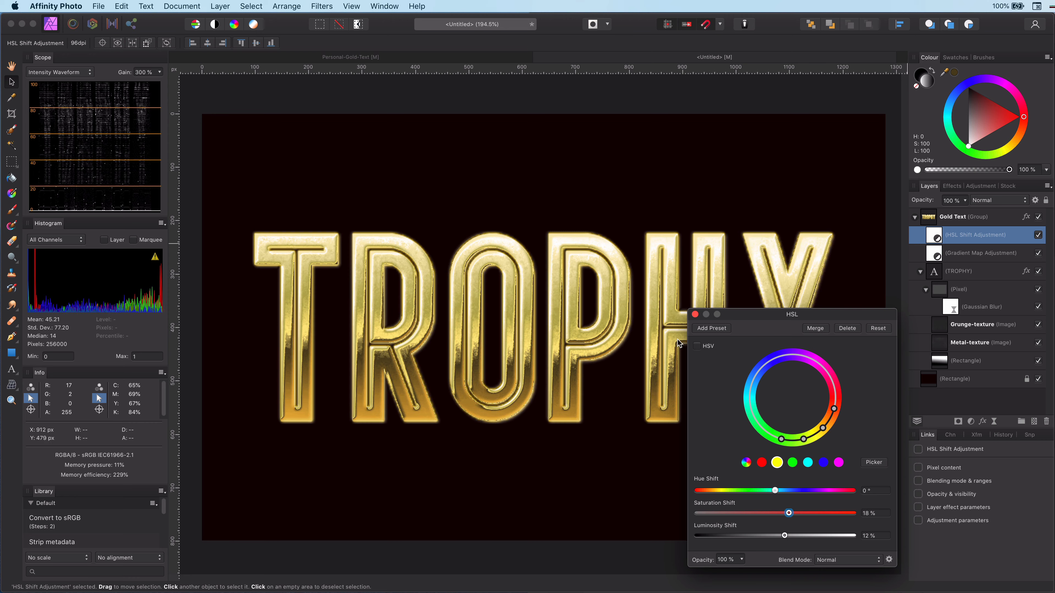
{"action": "left_click", "coordinate": [695, 314]}
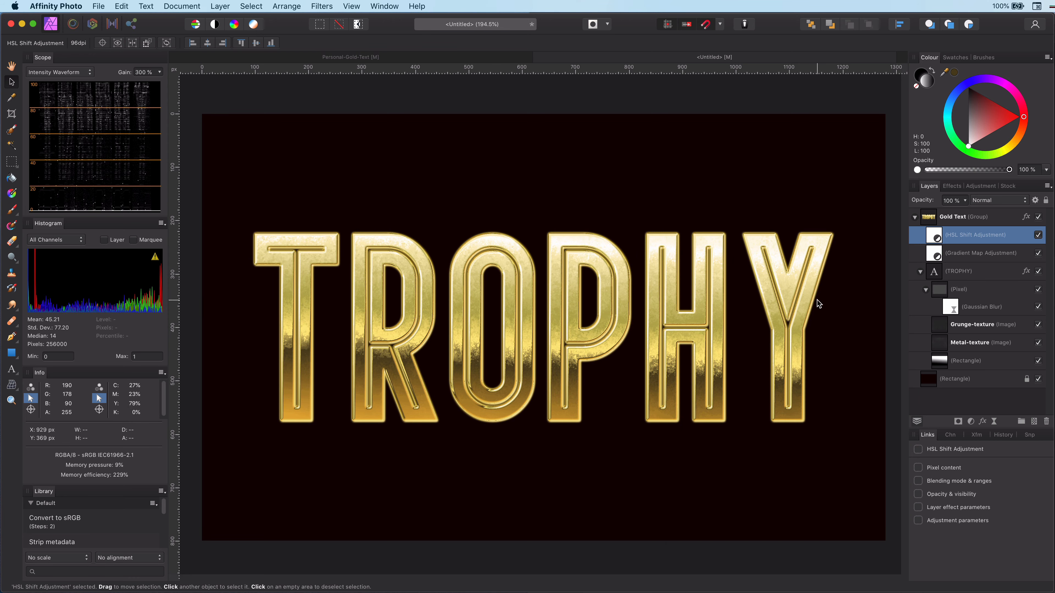
Try several fonts on the TROPHY text and apply Geometr706 BlkCn BT in Black
{"action": "left_click", "coordinate": [934, 271]}
{"action": "left_click", "coordinate": [125, 43]}
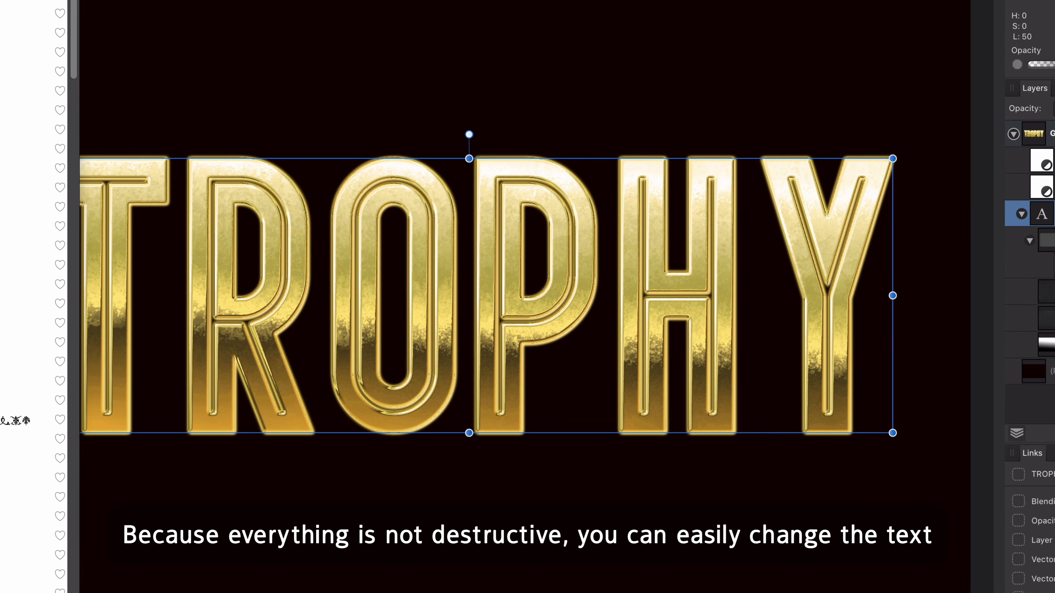
{"action": "scroll", "coordinate": [34, 296], "scroll_direction": "down", "scroll_amount": 15}
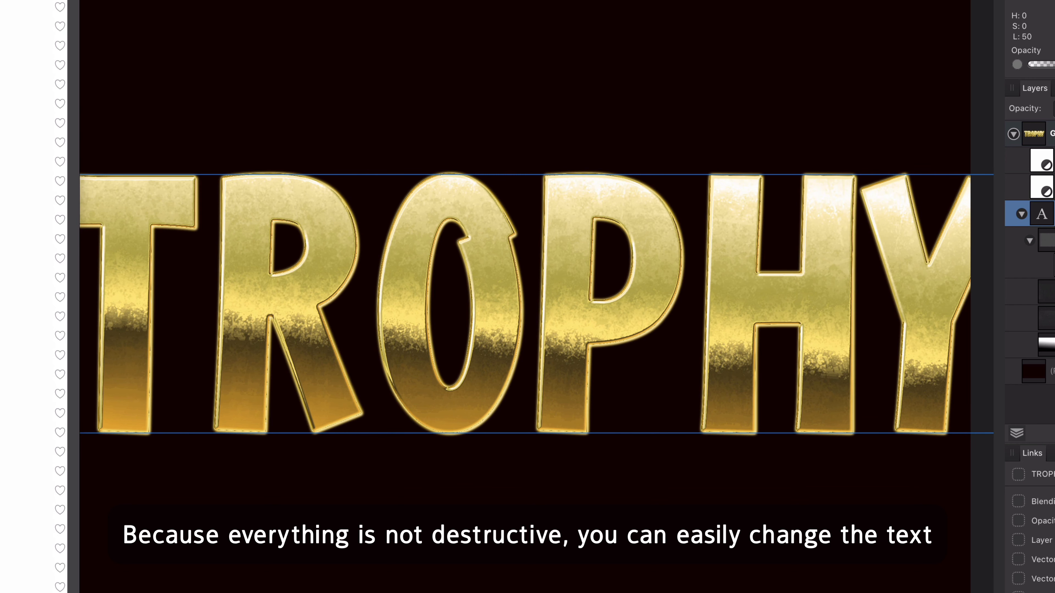
{"action": "scroll", "coordinate": [34, 296], "scroll_direction": "down", "scroll_amount": 6}
{"action": "left_click", "coordinate": [33, 43]}
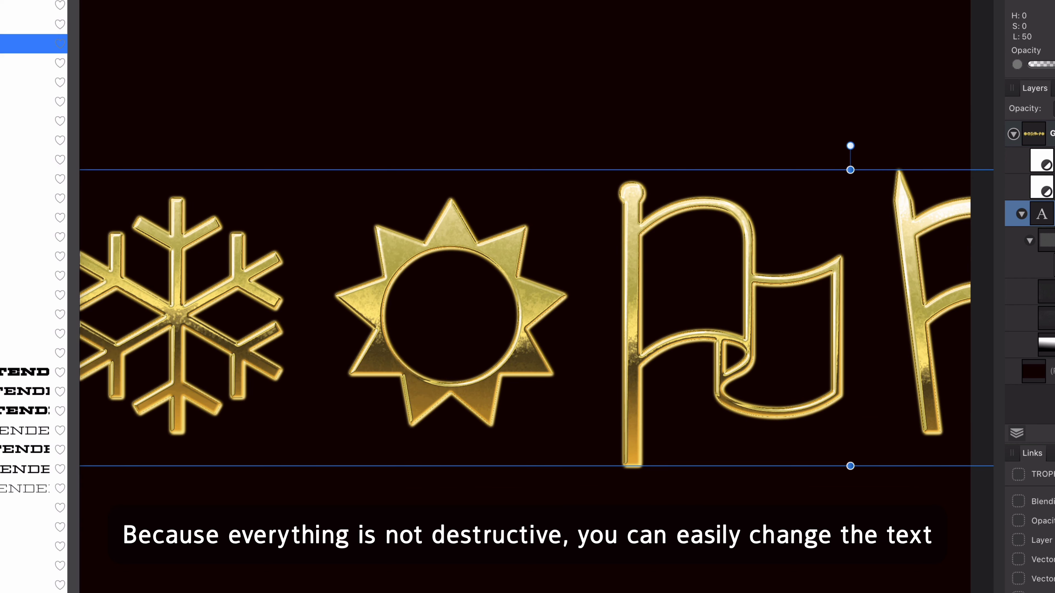
{"action": "scroll", "coordinate": [33, 296], "scroll_direction": "up", "scroll_amount": 10}
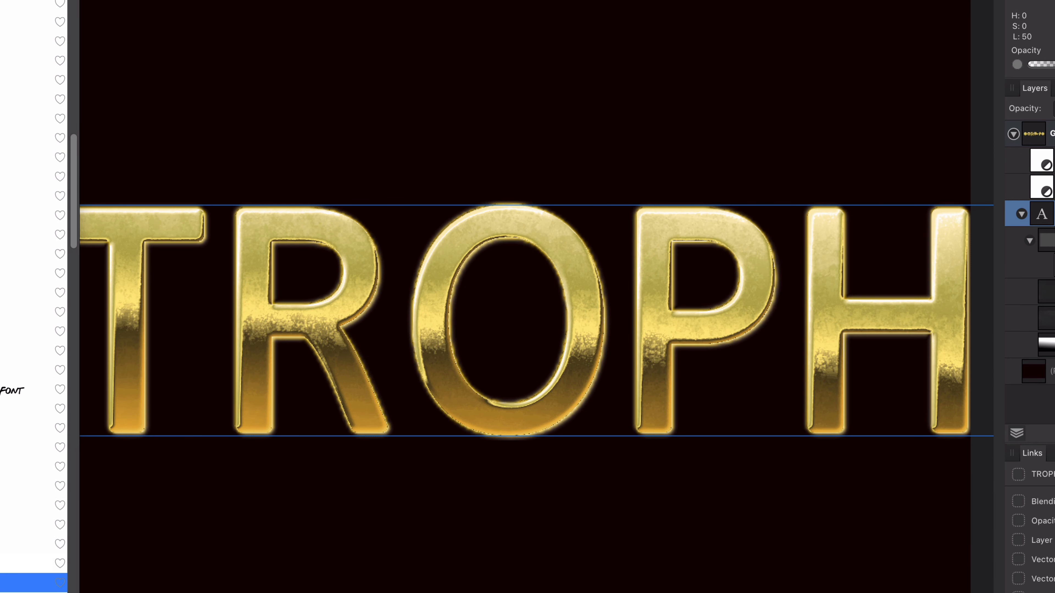
{"action": "left_click", "coordinate": [33, 544]}
{"action": "double_click", "coordinate": [465, 385]}
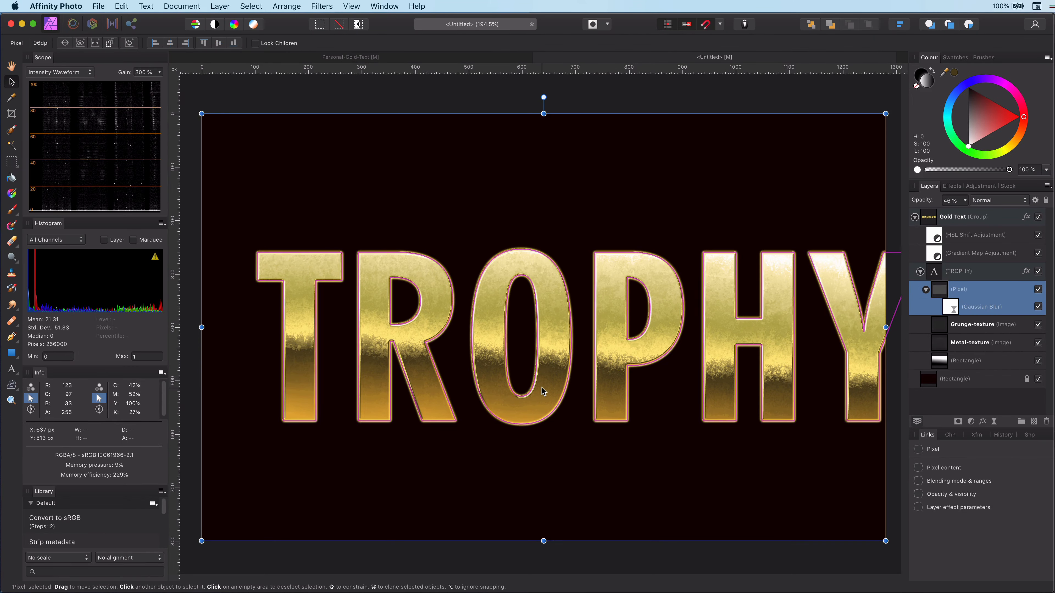
Replace the word TROPHY with GOLD in the existing text layer
{"action": "left_click", "coordinate": [542, 389]}
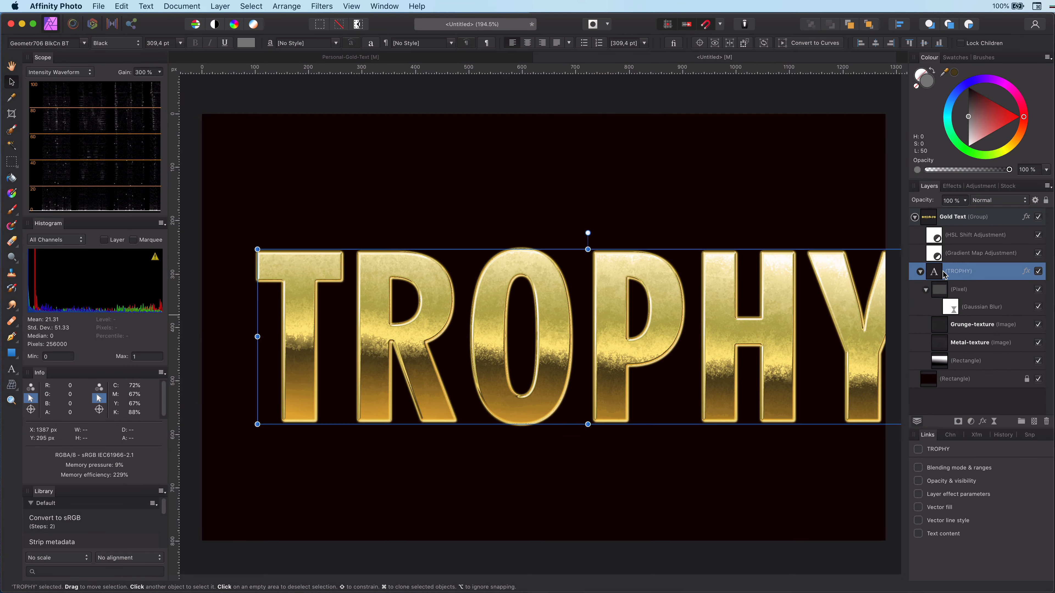
{"action": "scroll", "coordinate": [759, 323], "scroll_direction": "right", "scroll_amount": 2}
{"action": "key", "text": "super+a"}
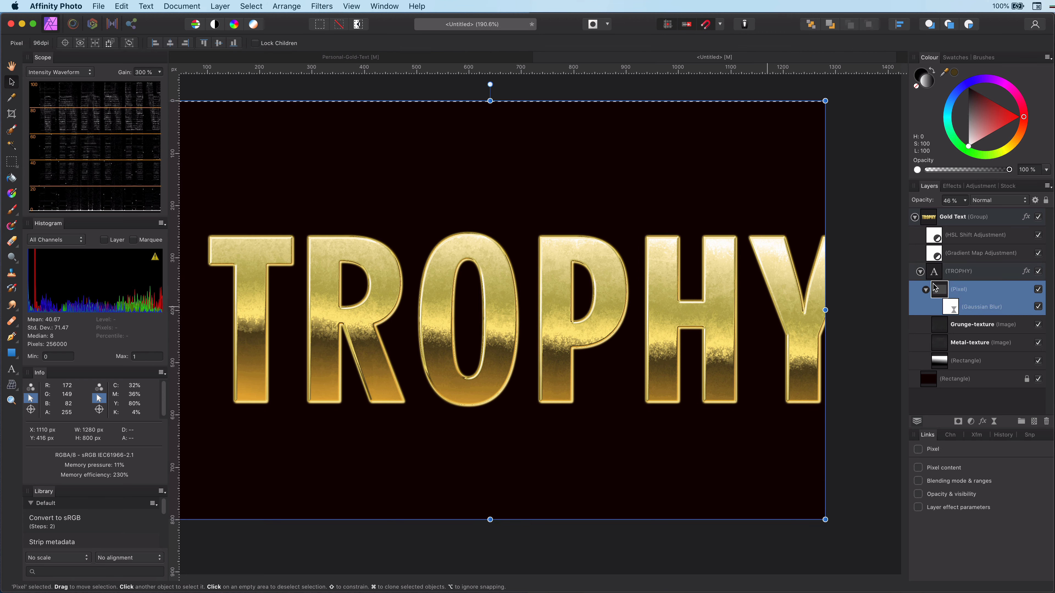
{"action": "key", "text": "t"}
{"action": "double_click", "coordinate": [267, 357]}
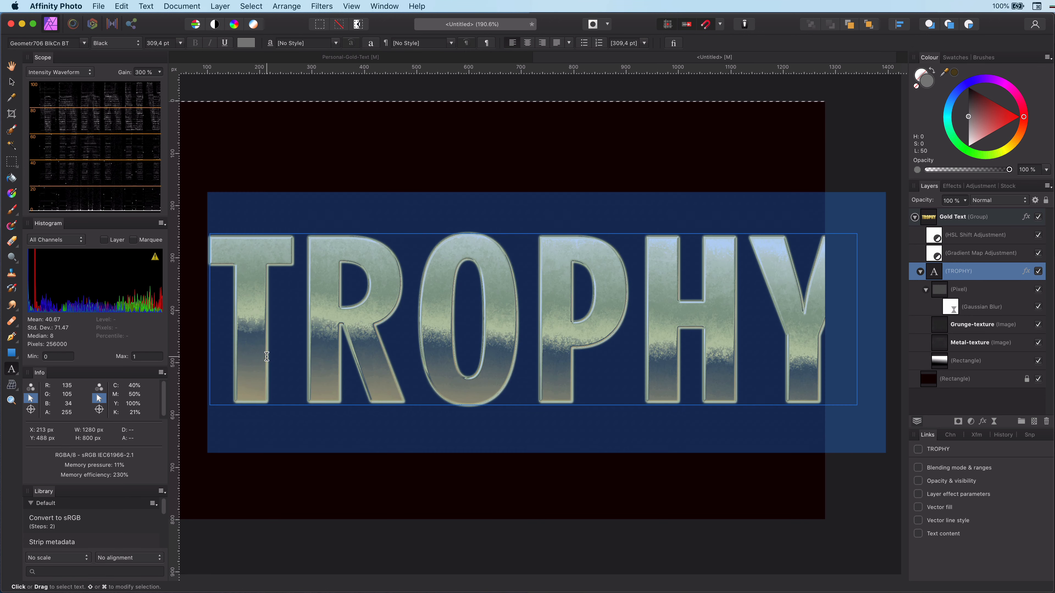
{"action": "type", "text": "GOLD"}
{"action": "key", "text": "Escape"}
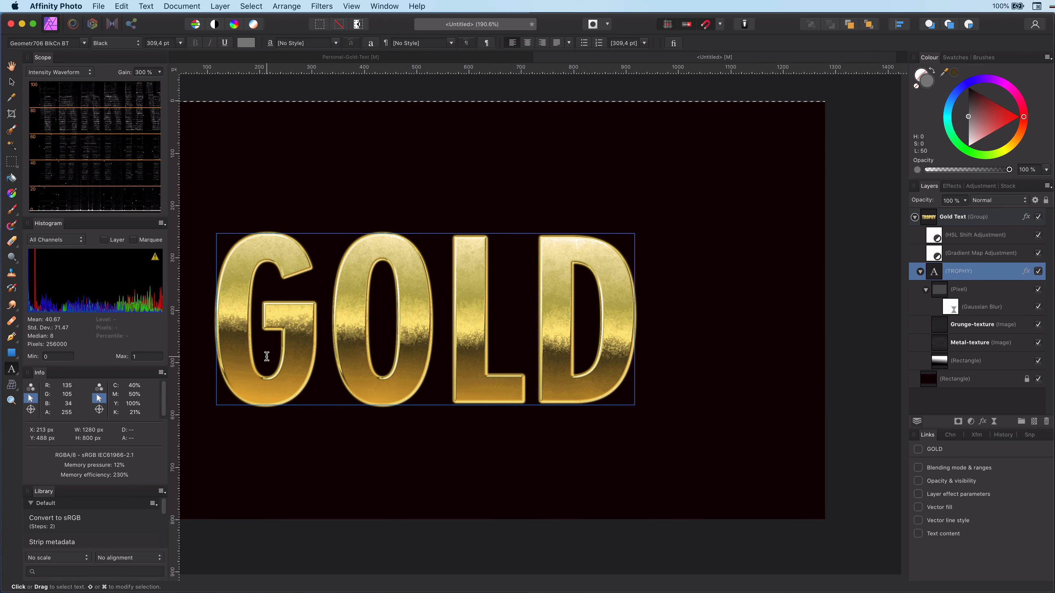
Centre the Gold Text group on the canvas and deselect it
{"action": "key", "text": "v"}
{"action": "left_click", "coordinate": [951, 217]}
{"action": "left_click", "coordinate": [563, 406]}
{"action": "key", "text": "super+0"}
{"action": "left_click_drag", "start_coordinate": [517, 355], "coordinate": [584, 352]}
{"action": "left_click", "coordinate": [599, 551]}
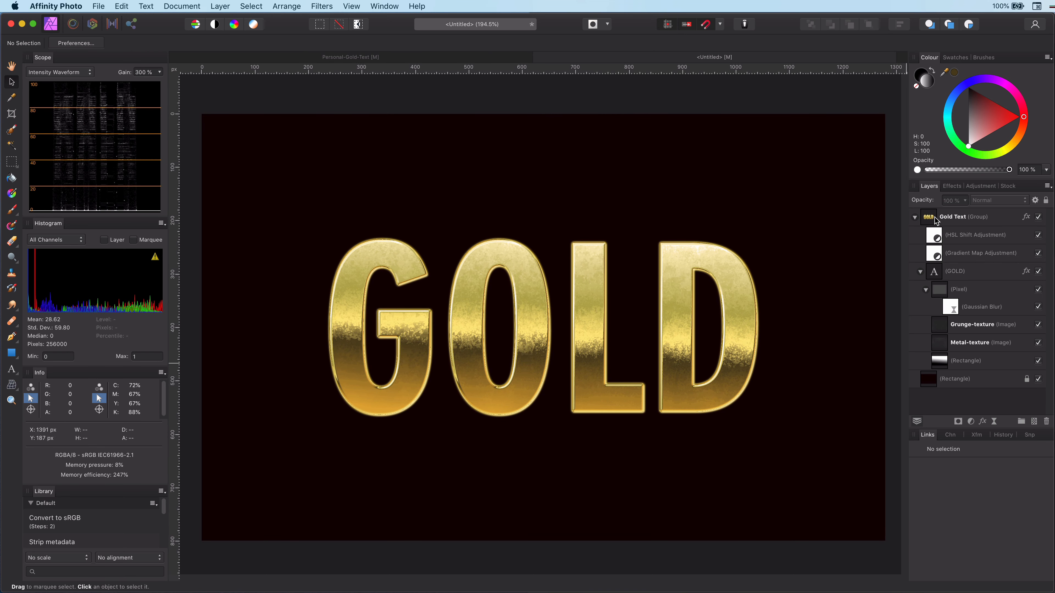
Enable a white Inner Glow on the Gold Text group at 100% opacity with a 0.4 px radius
{"action": "left_click", "coordinate": [978, 224]}
{"action": "left_click", "coordinate": [951, 187]}
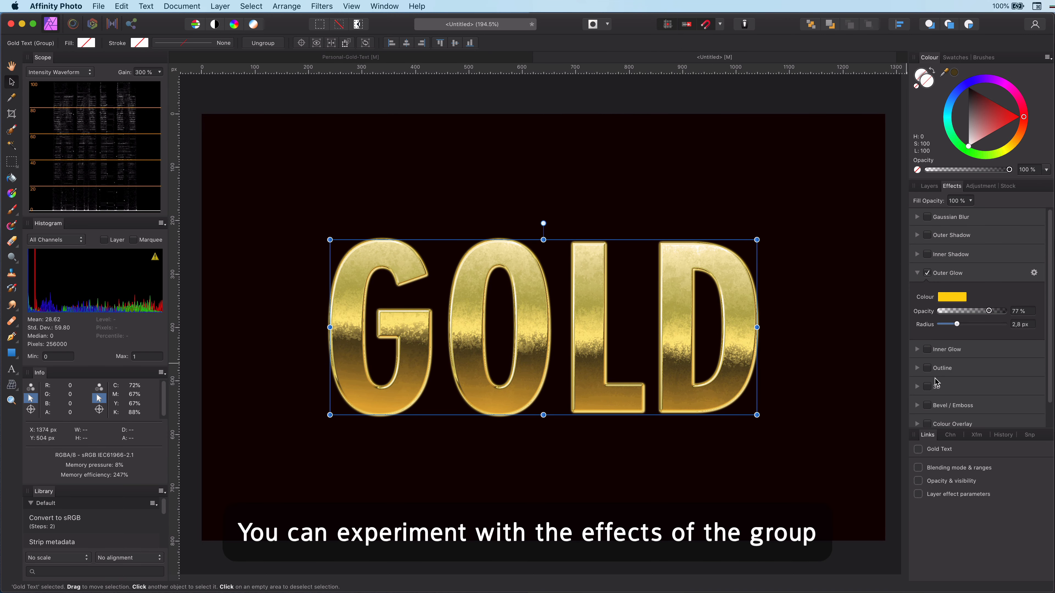
{"action": "left_click", "coordinate": [927, 349]}
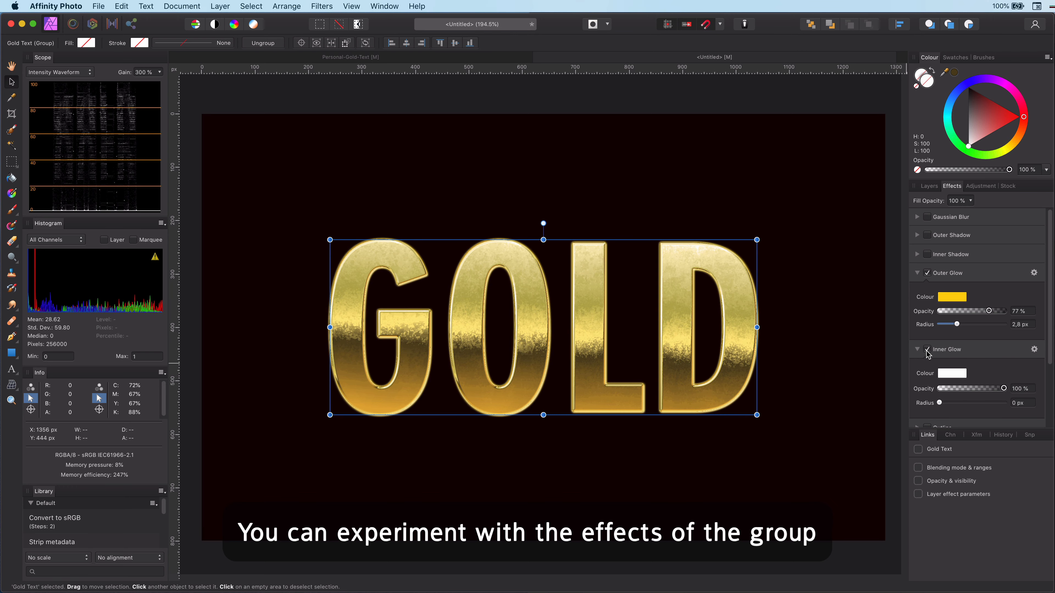
{"action": "left_click_drag", "start_coordinate": [940, 402], "coordinate": [944, 402]}
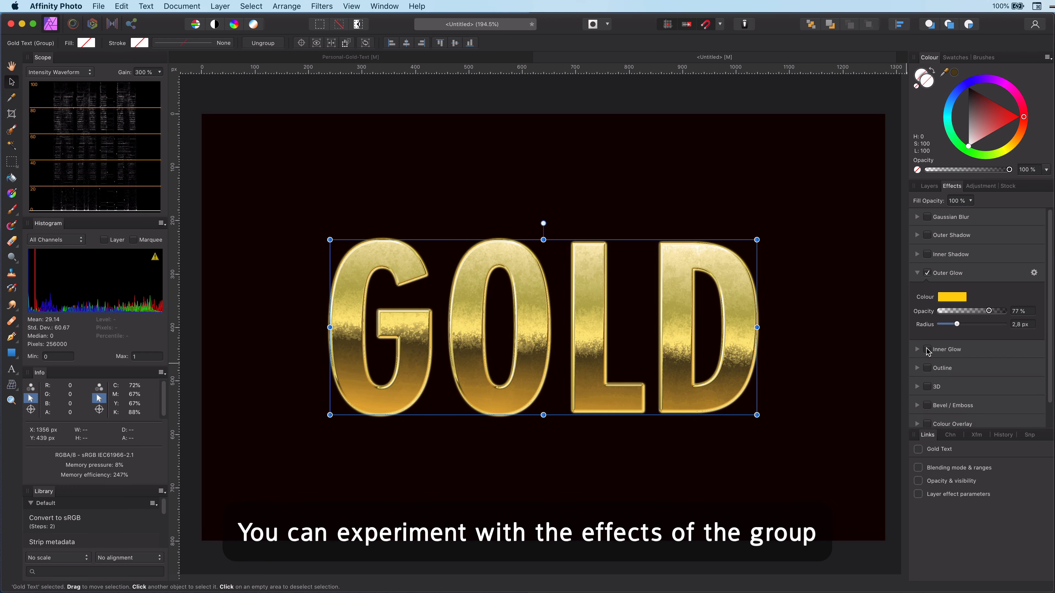
Reduce the Outer Glow to 59% opacity and 1 px radius on the group, and to 0.4 px radius on the GOLD text
{"action": "left_click", "coordinate": [895, 366]}
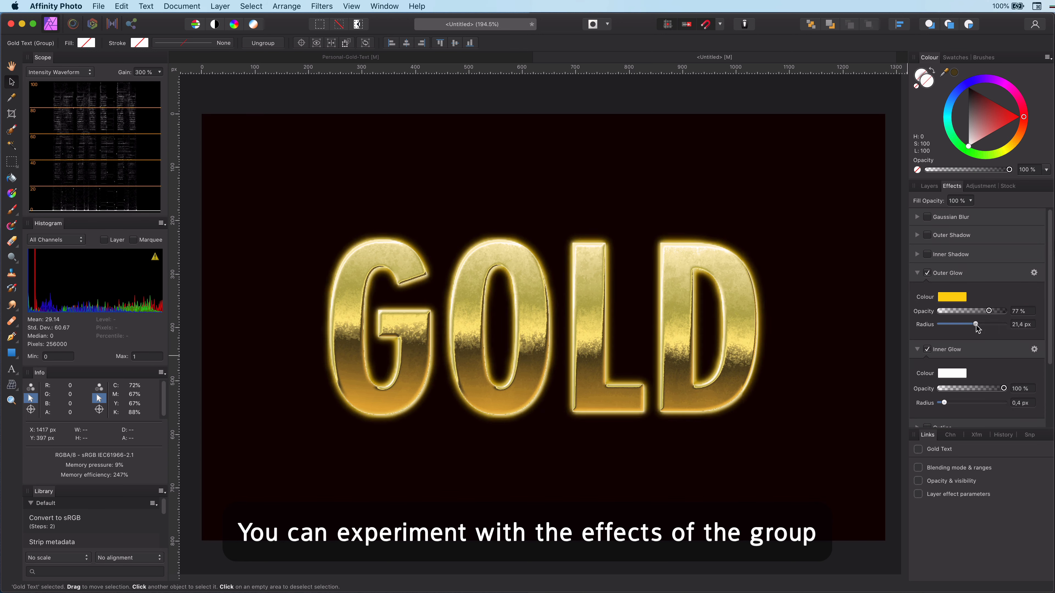
{"action": "left_click", "coordinate": [927, 253]}
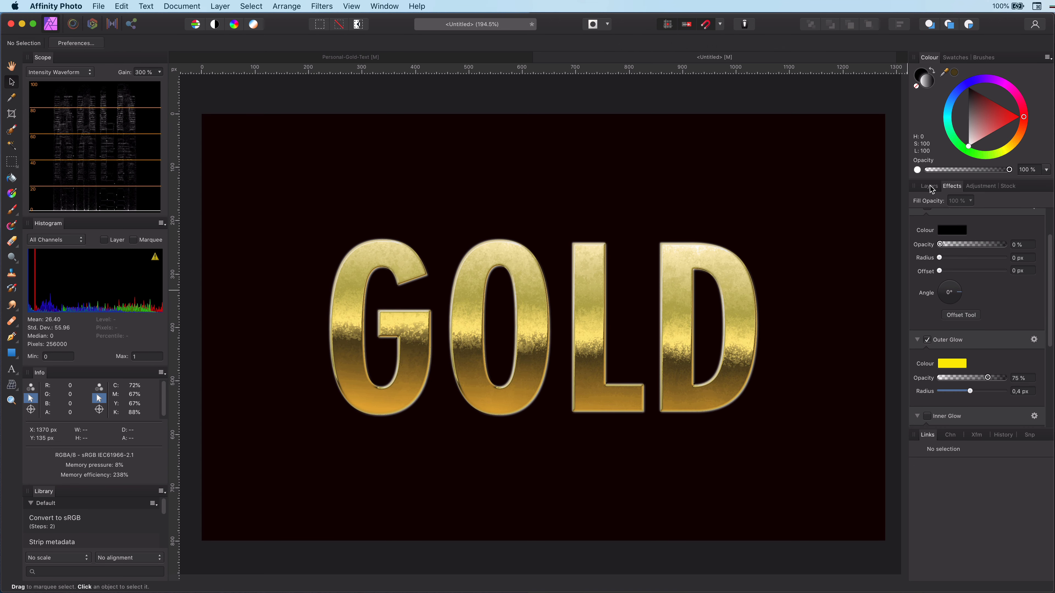
{"action": "left_click", "coordinate": [930, 186]}
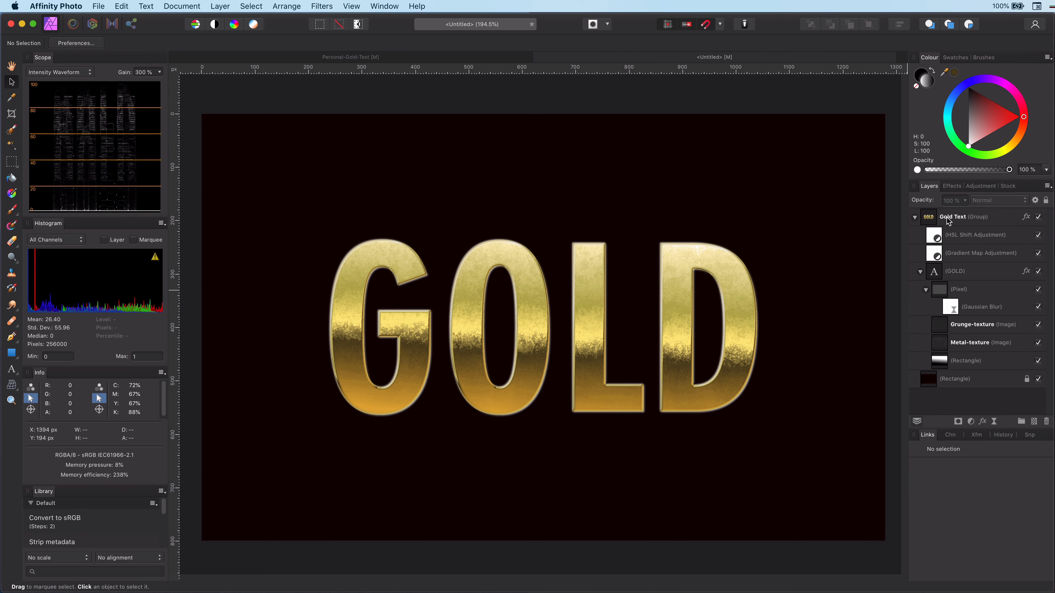
Enable the 3D effect on the Gold Text group at 100% opacity with a 5 px radius, and deselect the group
{"action": "left_click", "coordinate": [947, 217]}
{"action": "left_click", "coordinate": [952, 187]}
{"action": "scroll", "coordinate": [968, 366], "scroll_direction": "down", "scroll_amount": 6}
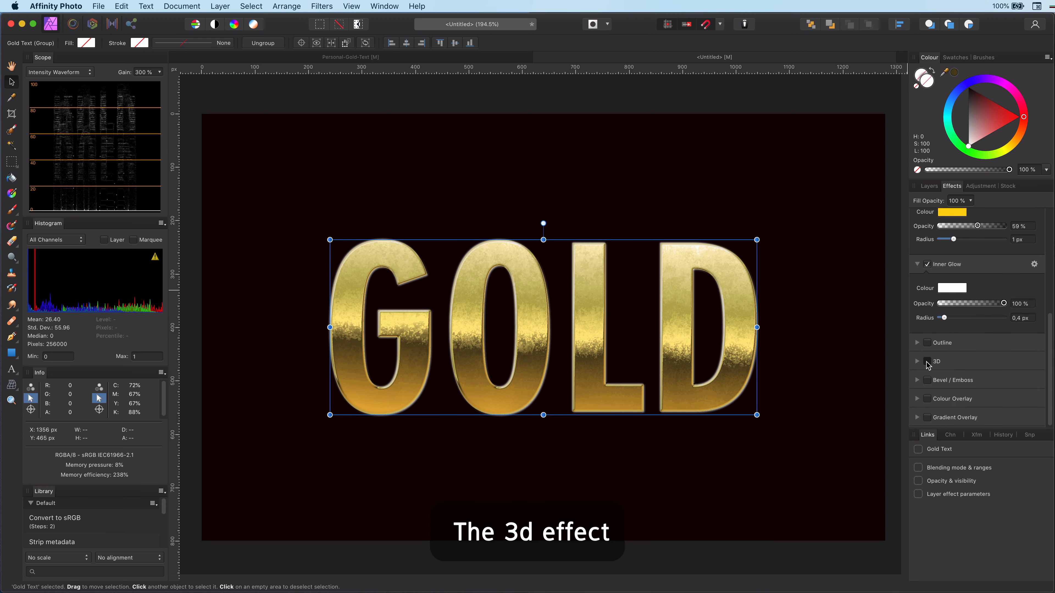
{"action": "left_click", "coordinate": [927, 361]}
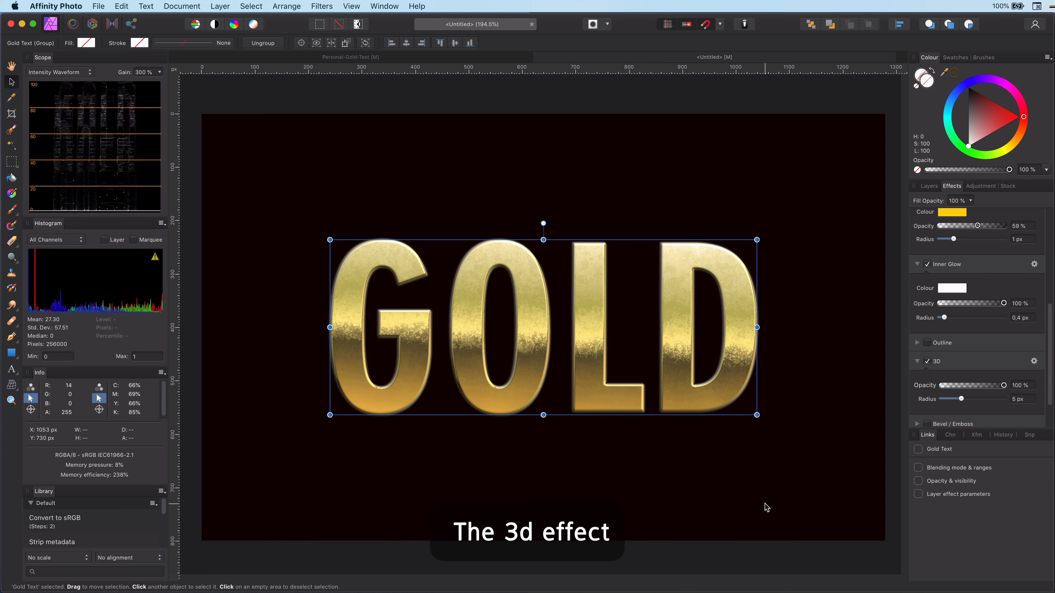
{"action": "left_click", "coordinate": [768, 491]}
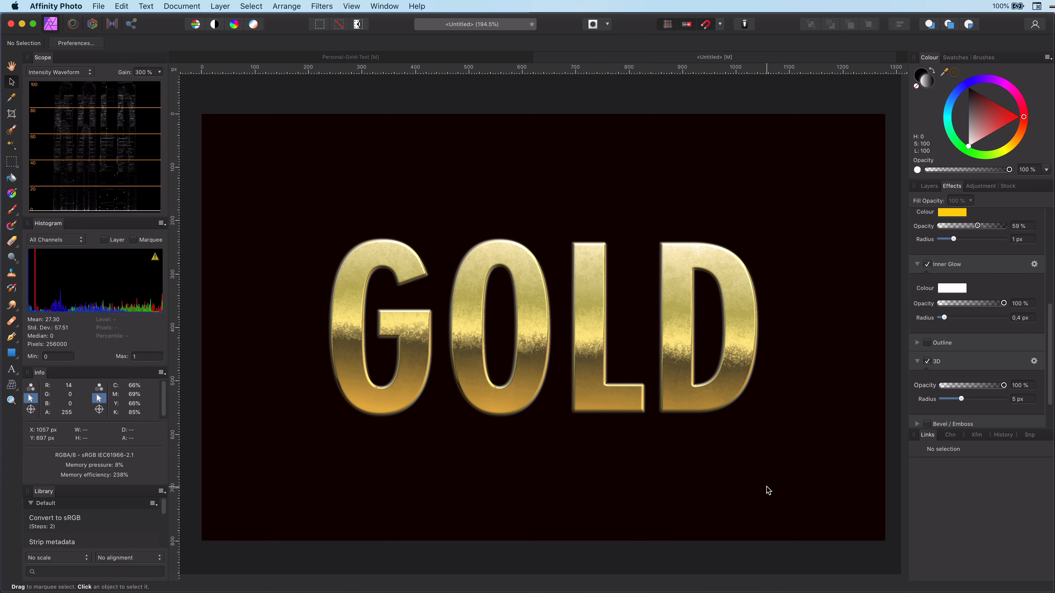